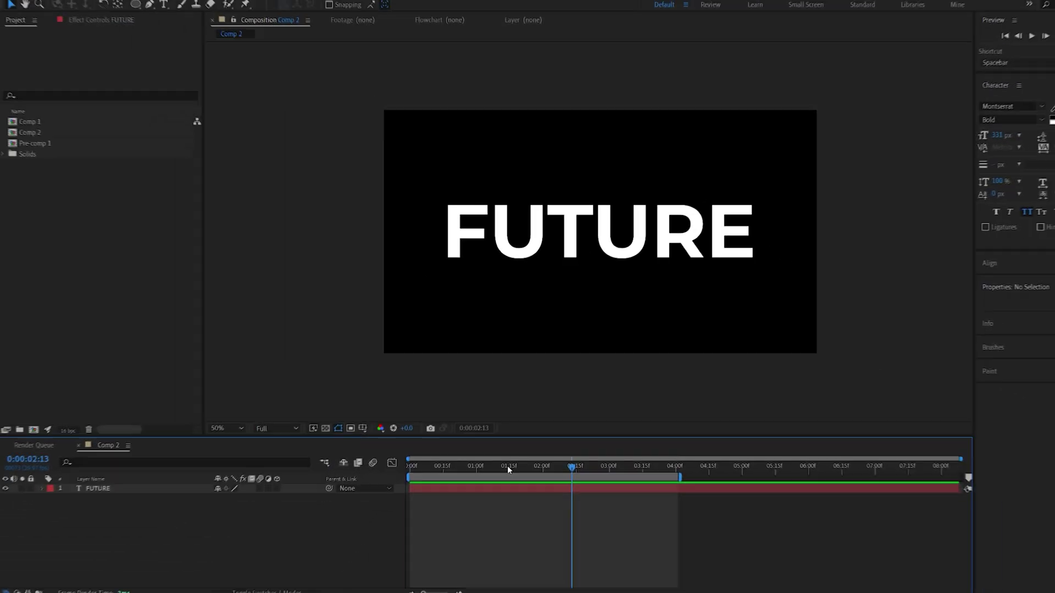
- Create a new comp-size black solid layer named Saber above the FUTURE text layer
left_click_drag(506, 466, 486, 506)
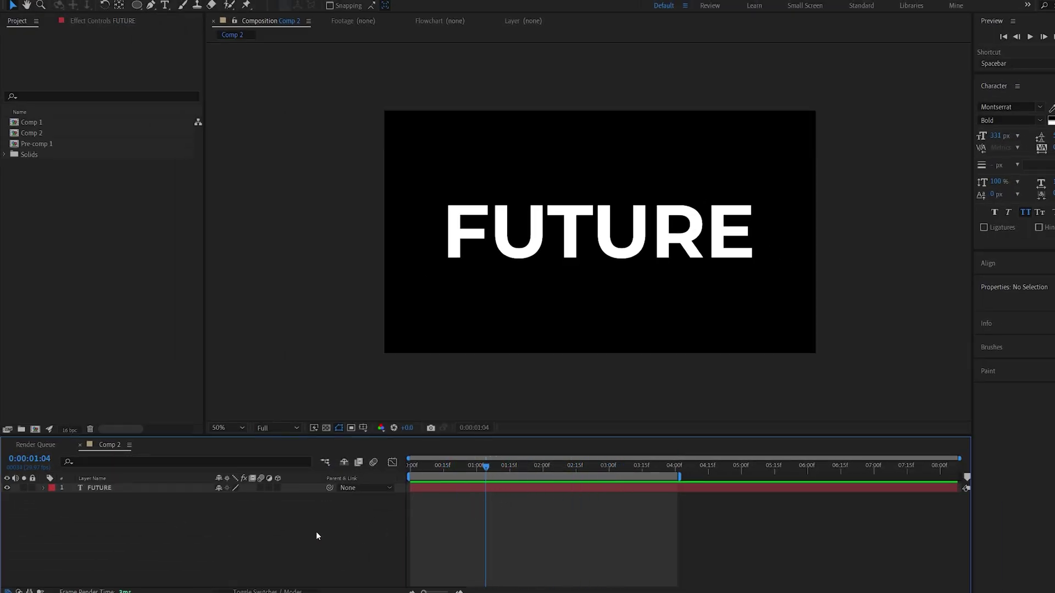
right_click(316, 535)
mouse_move(341, 410)
left_click(473, 438)
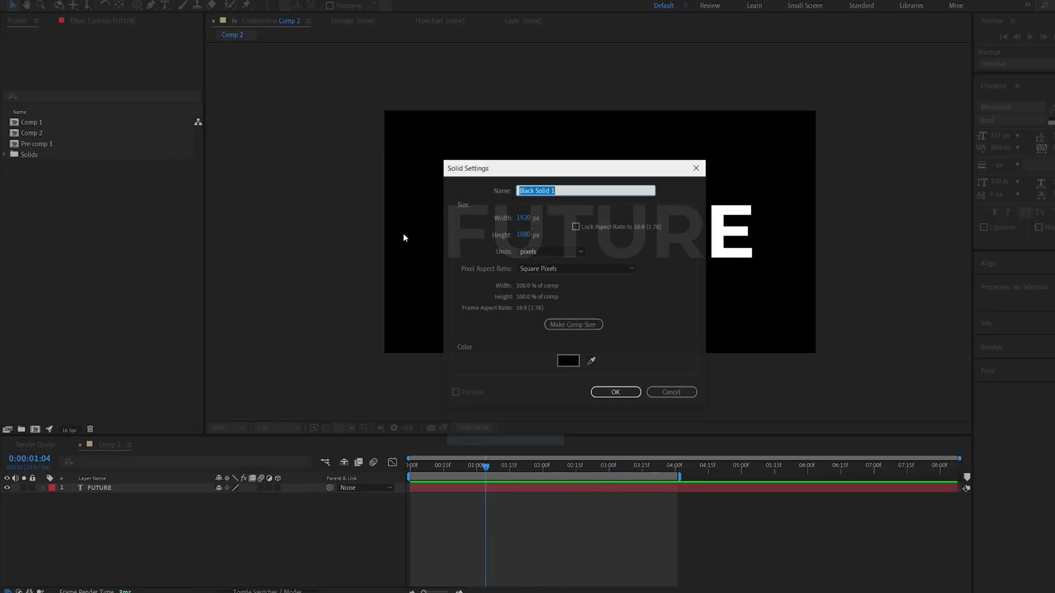
type("Saber")
key("Return")
- Apply the Saber effect to the new Saber solid
key("ctrl+space")
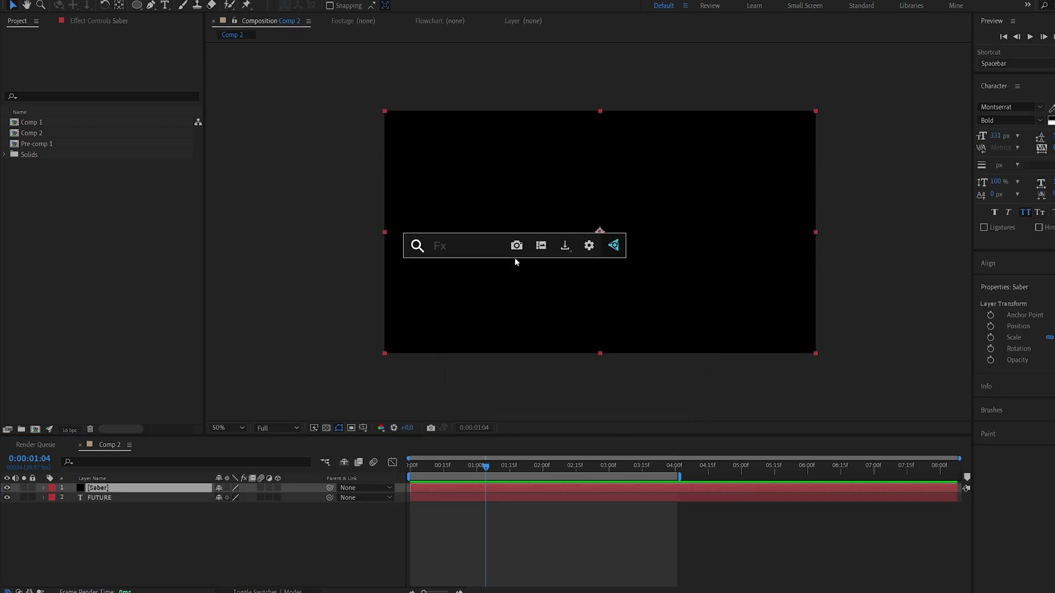
type("sab")
key("Return")
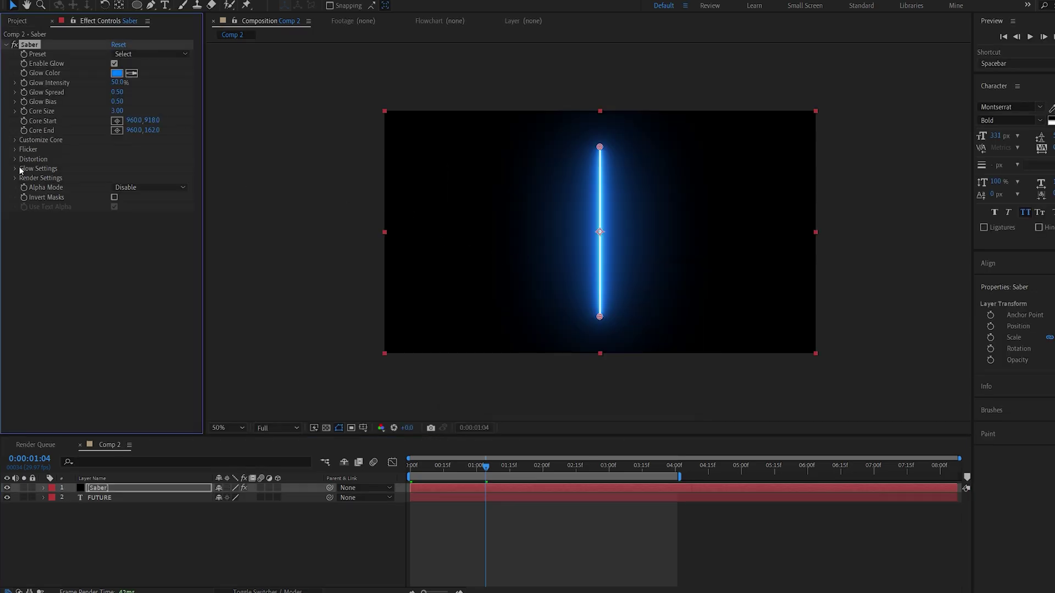
- Set the Saber effect's Core Type to Text Layer and use the FUTURE layer as its text source
left_click(14, 141)
left_click(134, 149)
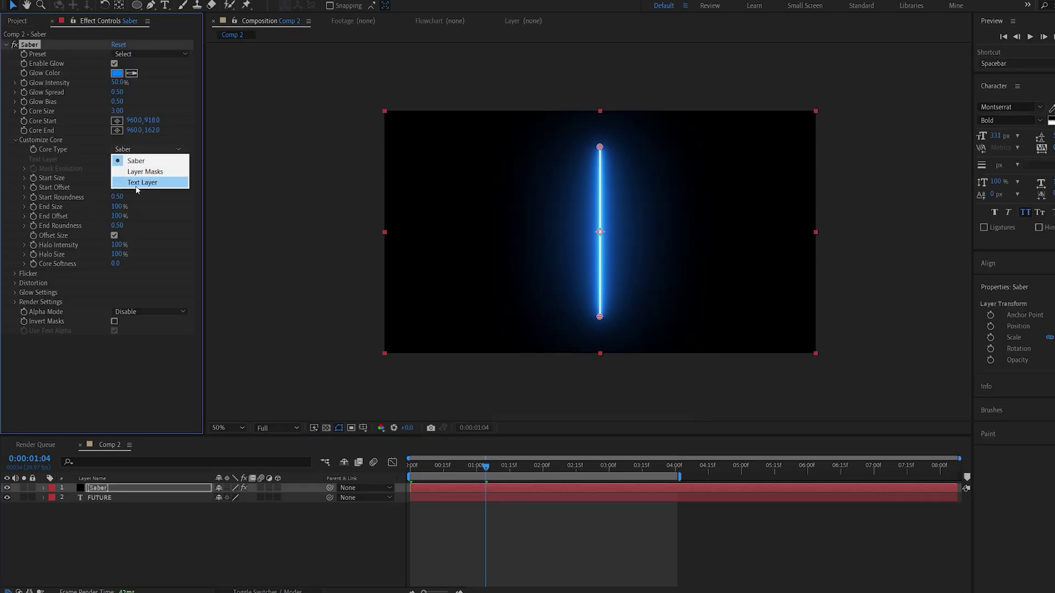
left_click(138, 184)
left_click(126, 160)
left_click(144, 195)
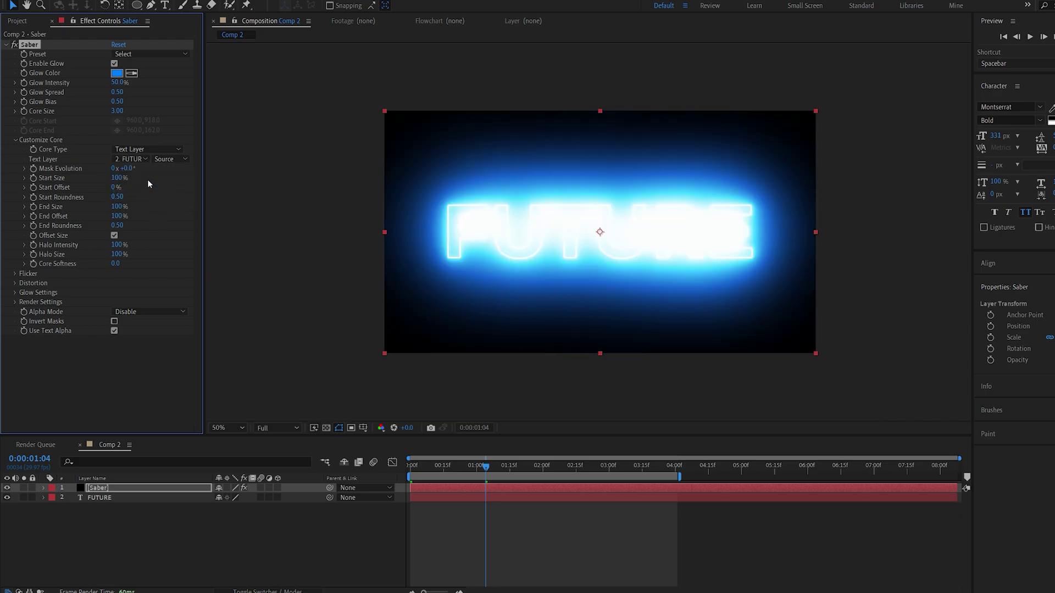
- Set Saber's Core Size to 1, Glow Bias and Glow Spread to 0.3, and Glow Intensity to 25%
key("Return")
left_click(118, 102)
type("0.3")
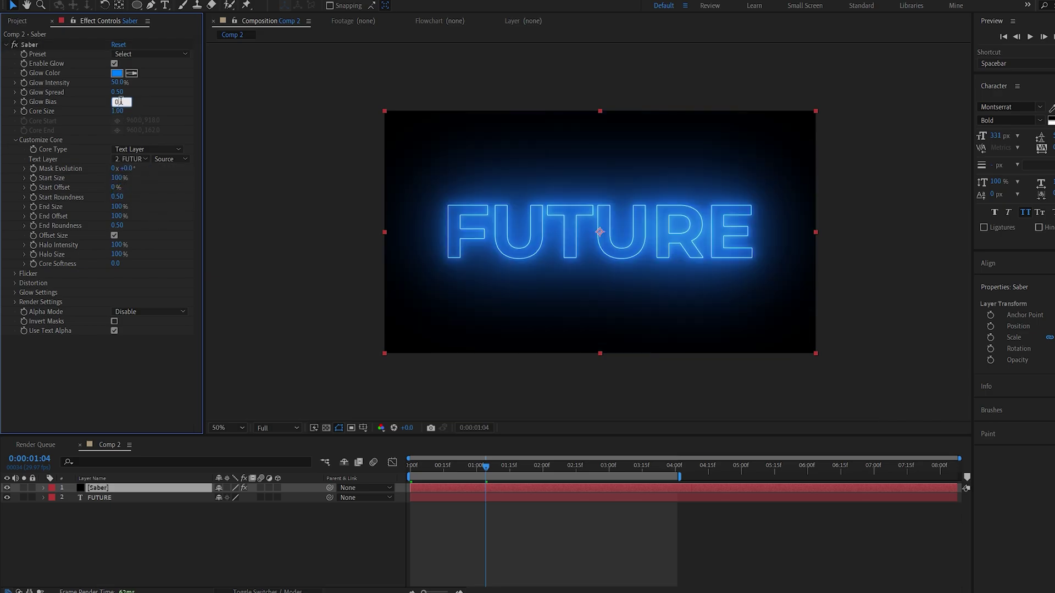
key("Return")
left_click(121, 93)
type("0.3")
left_click(119, 83)
type("25")
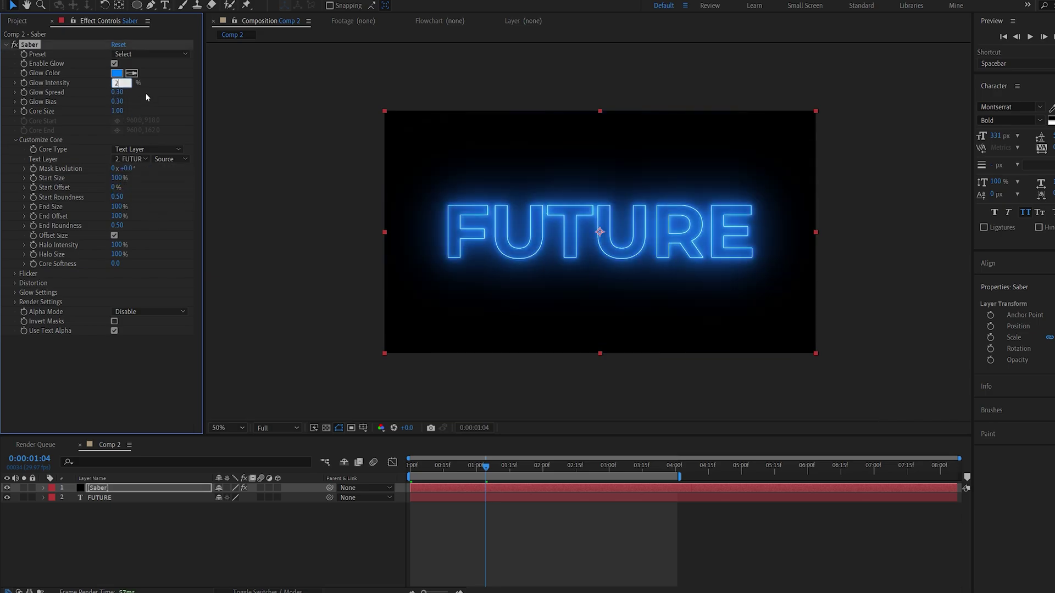
left_click(145, 93)
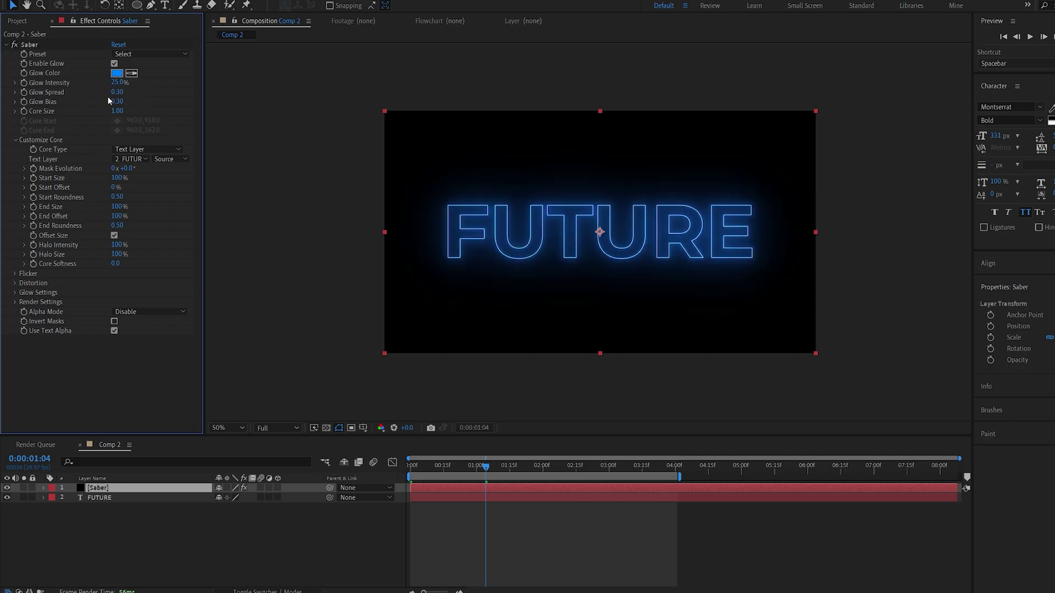
- Set both the Start Size and End Size of the Saber core to 50%
left_click(117, 178)
type("50")
left_click(118, 206)
type("50")
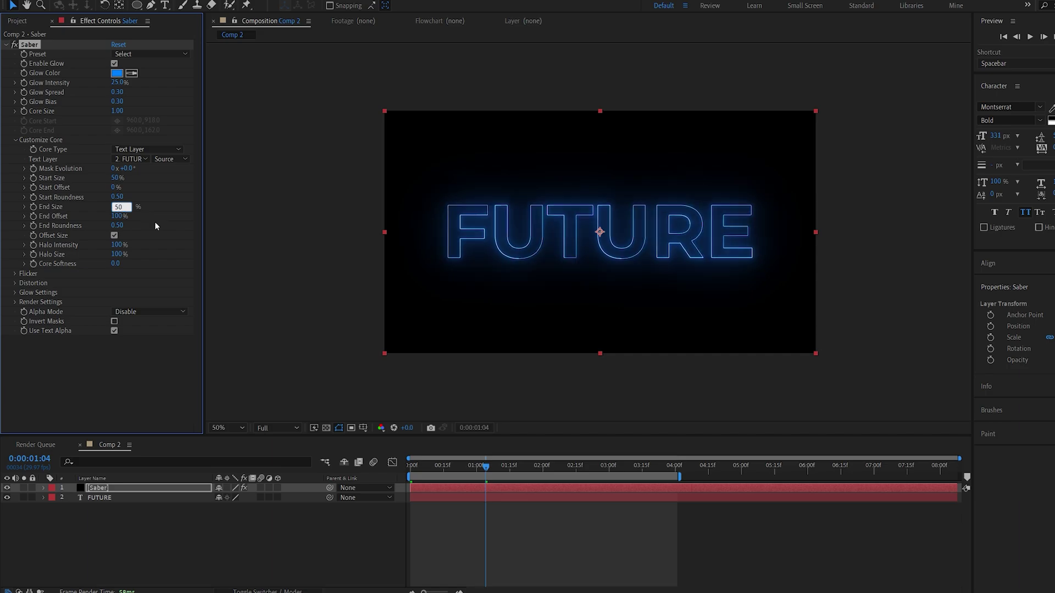
- Enable keyframing for Saber's End Offset at the start of the comp, with a value of 0%
left_click_drag(486, 465, 381, 463)
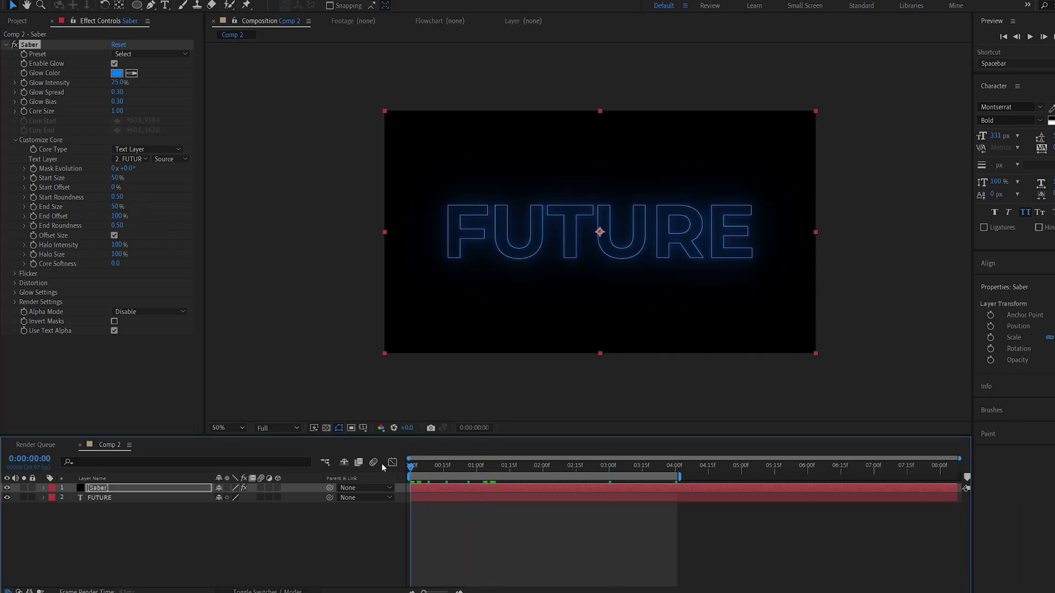
left_click(33, 216)
left_click(117, 216)
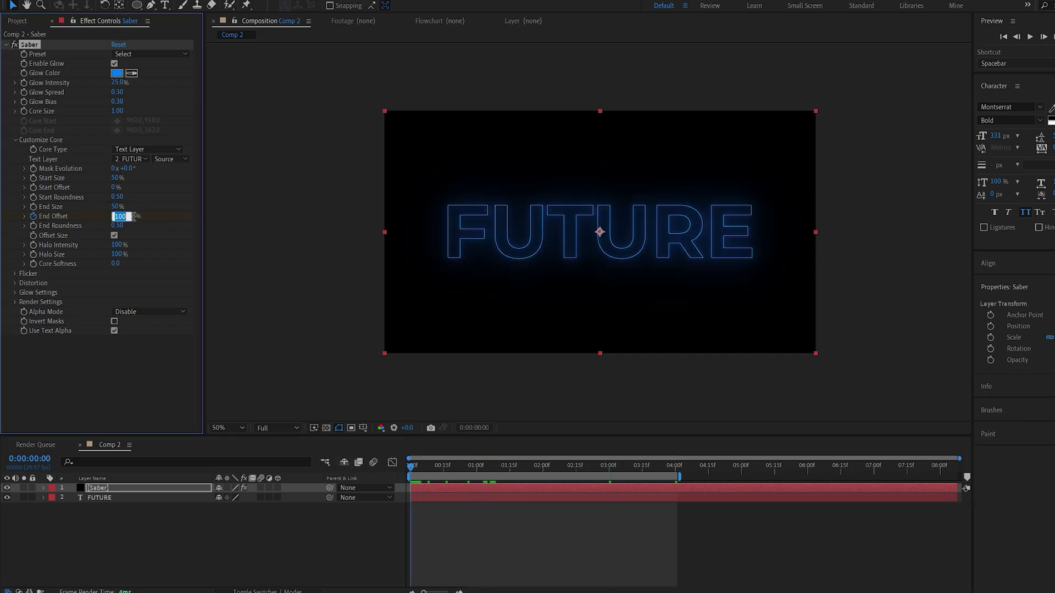
type("0")
key("Return")
- Add an End Offset keyframe of 100% at the 3-second mark
left_click(611, 467)
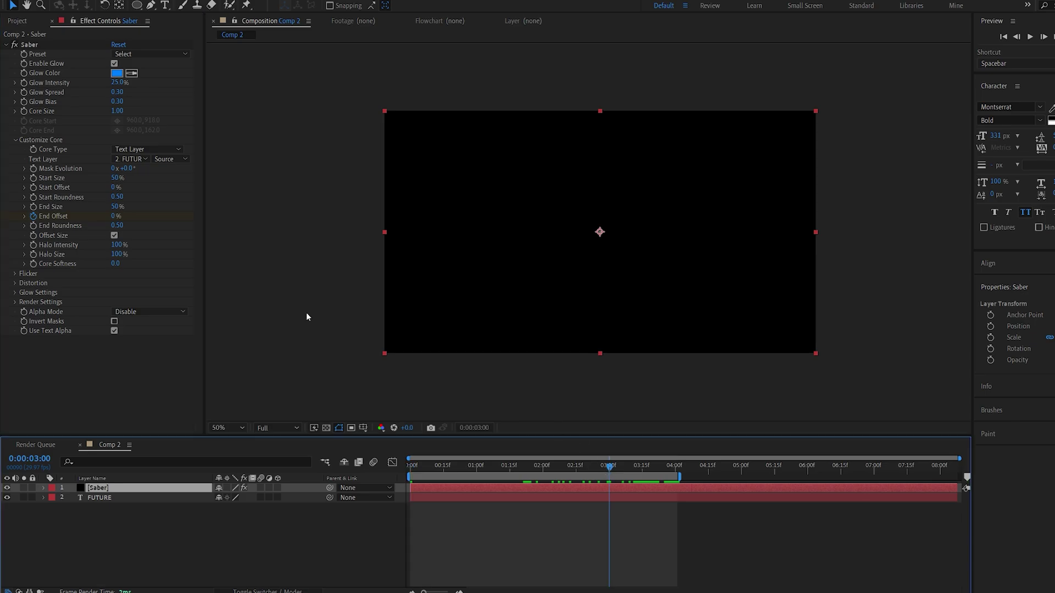
left_click(115, 217)
type("100")
key("Return")
- Animate Saber's Mask Evolution from 0° at the comp start to 25° at 0:00:03:04
key("Home")
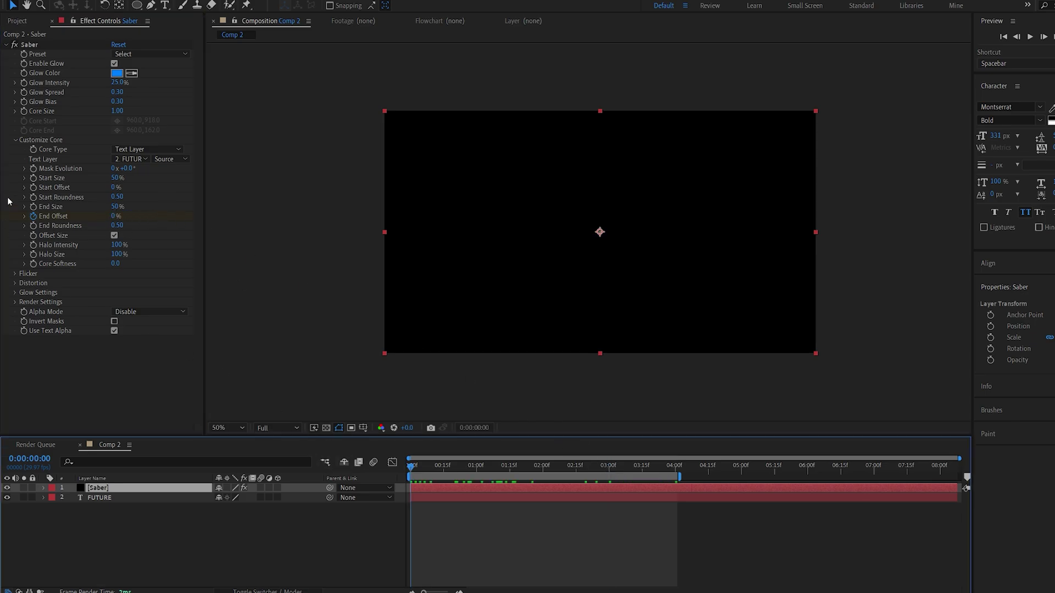
left_click(32, 169)
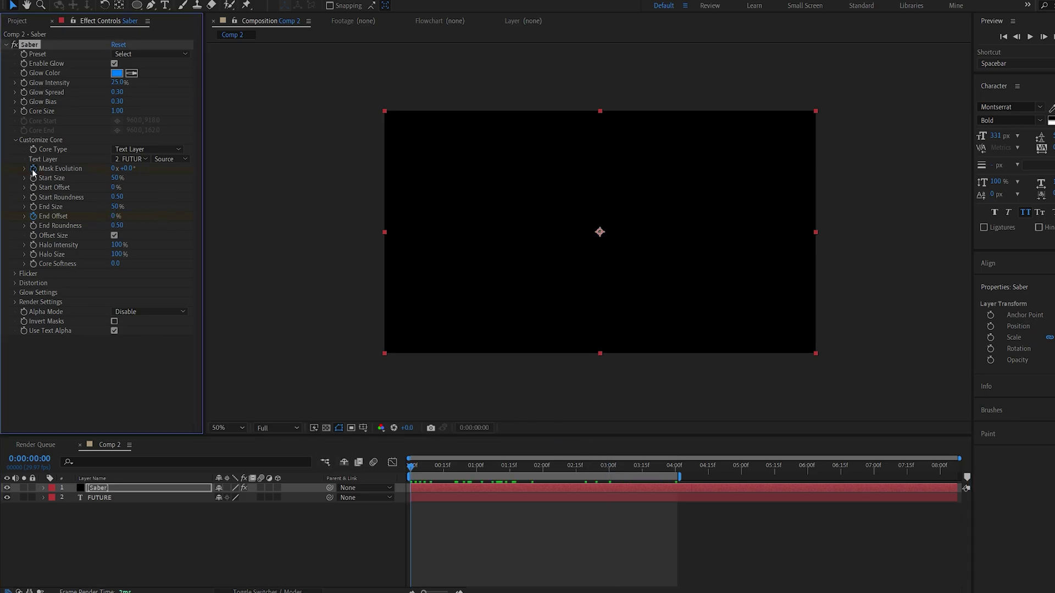
left_click(617, 466)
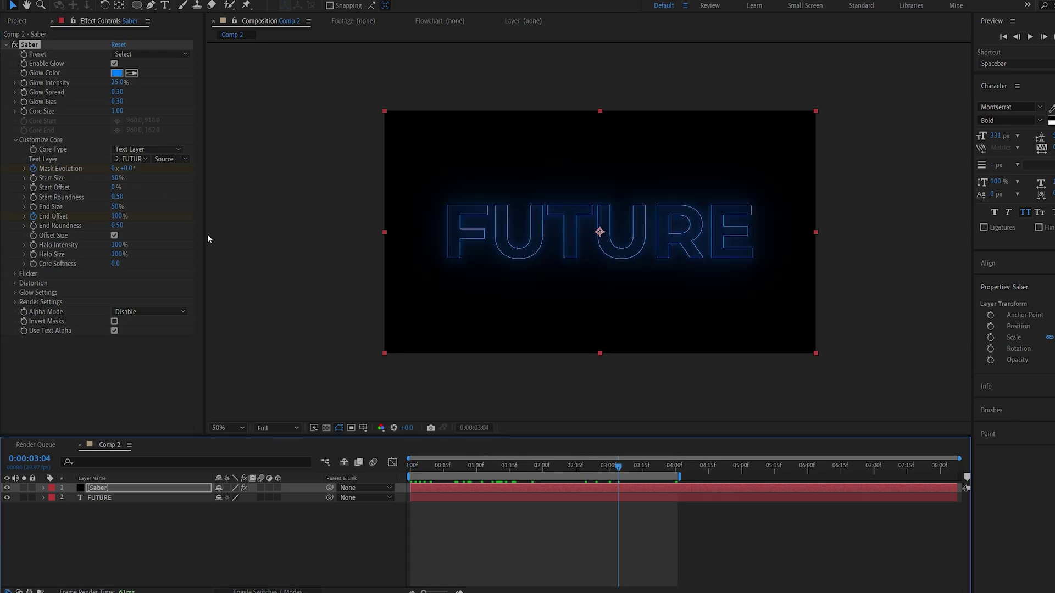
left_click(129, 168)
type("25")
key("Return")
key("period")
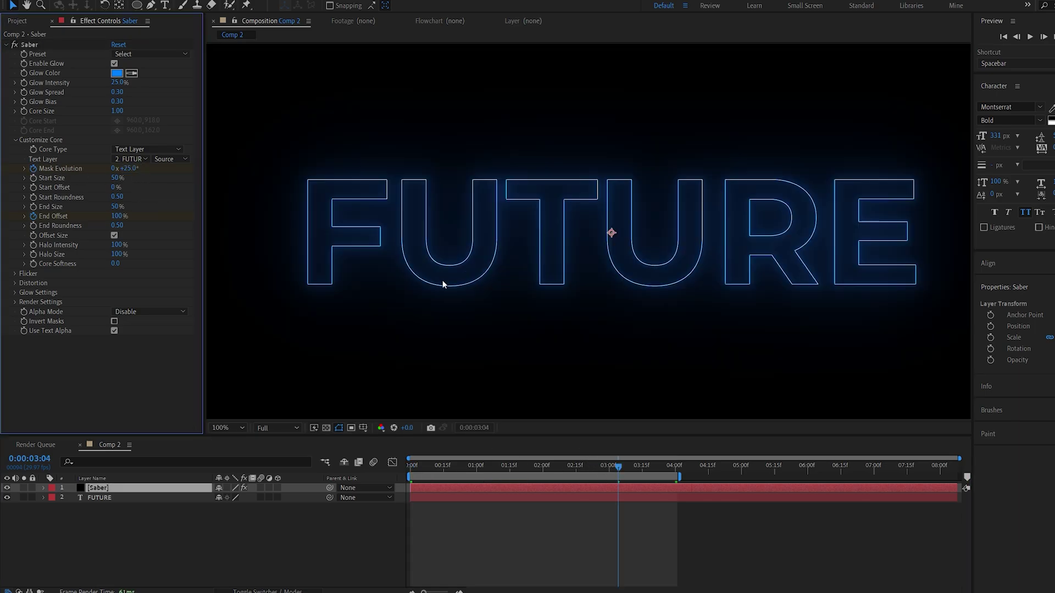
- Easy ease the End Offset keyframes, reshape their speed curve to peak early with a long ease-out, and preview the animation
mouse_move(437, 466)
left_mouse_down()
mouse_move(591, 477)
mouse_move(512, 471)
left_mouse_up()
key("u")
left_click_drag(627, 521, 373, 532)
left_click(393, 462)
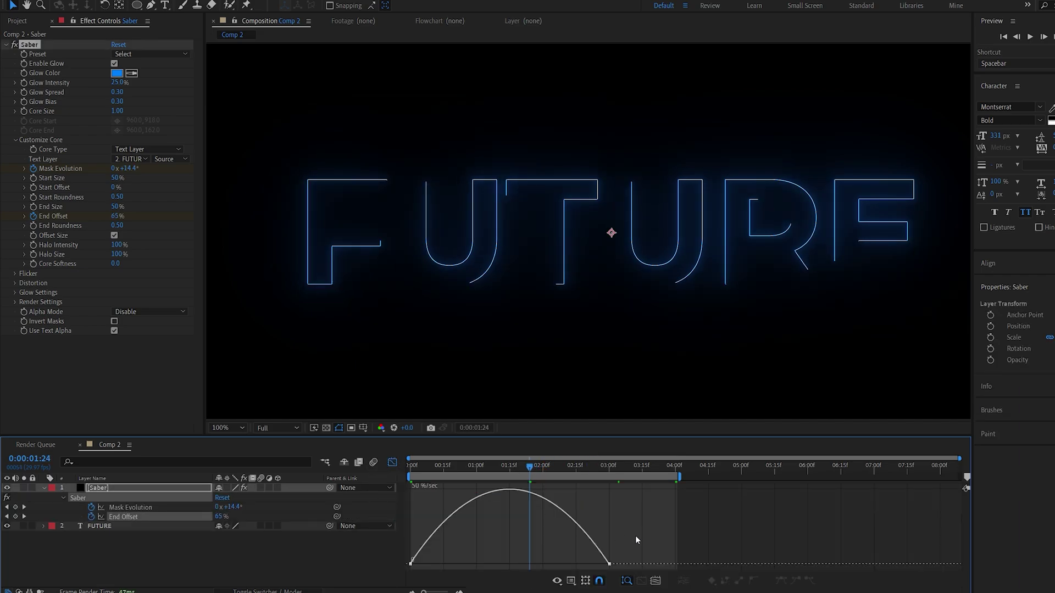
left_click_drag(574, 565, 525, 565)
key("Home")
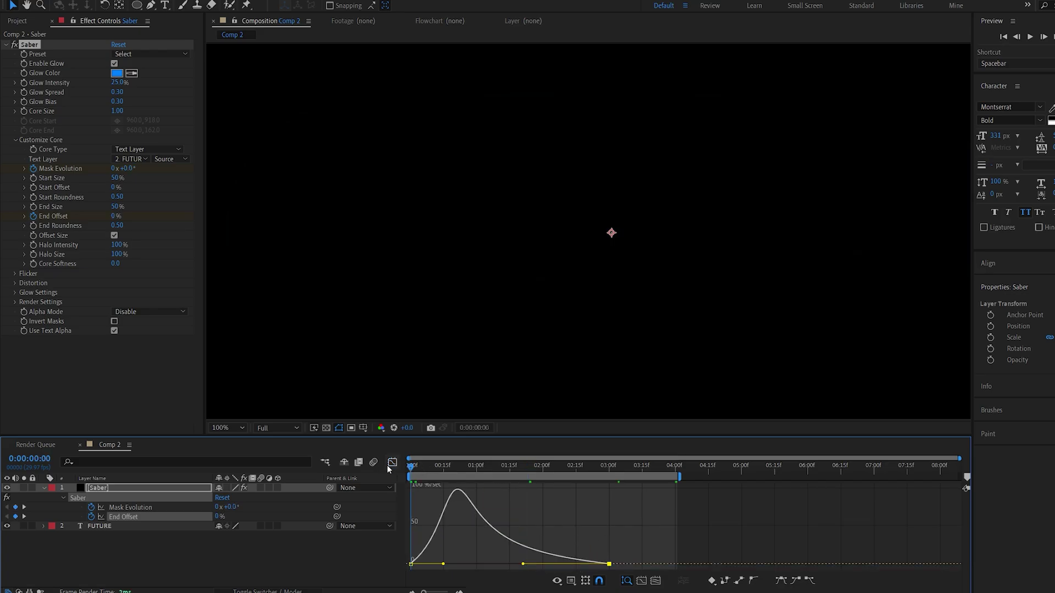
left_click(387, 465)
key("space")
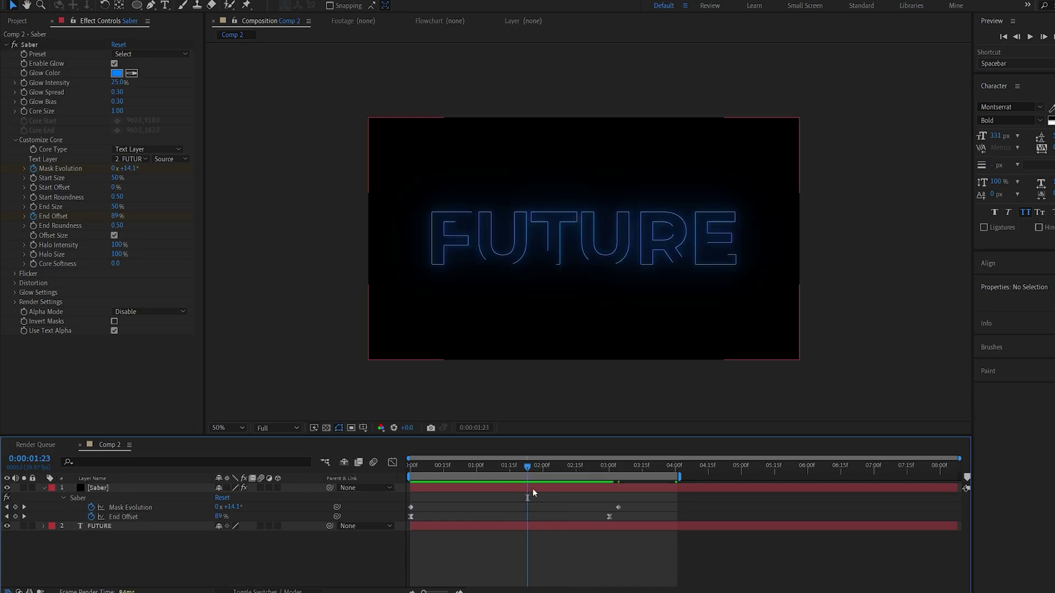
- Duplicate the Saber layer, rename the copy Paricles, and hide the original Saber layer
left_click(533, 488)
key("ctrl+d")
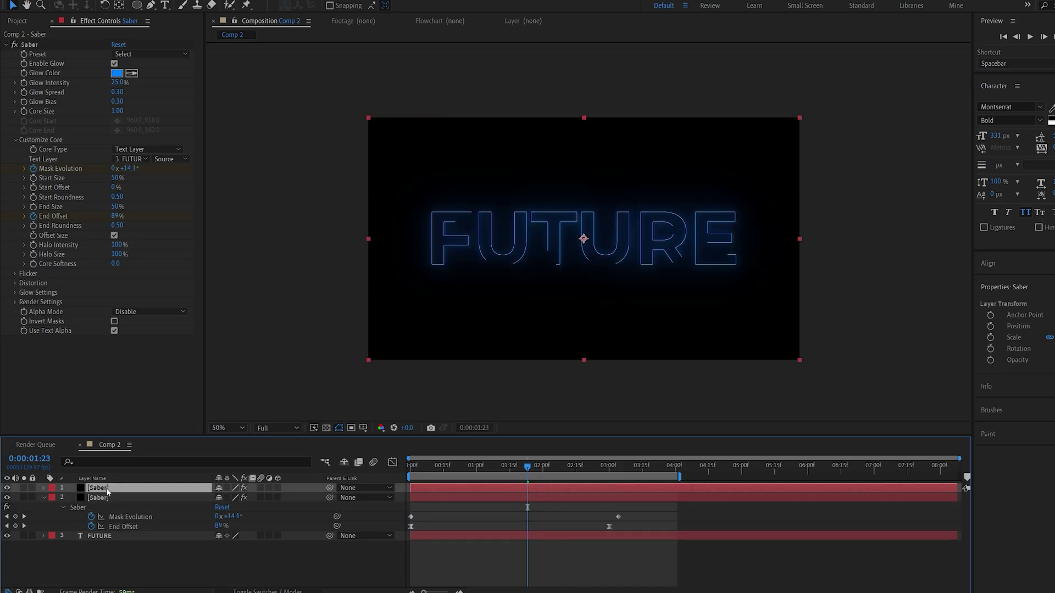
key("Return")
type("Paricles")
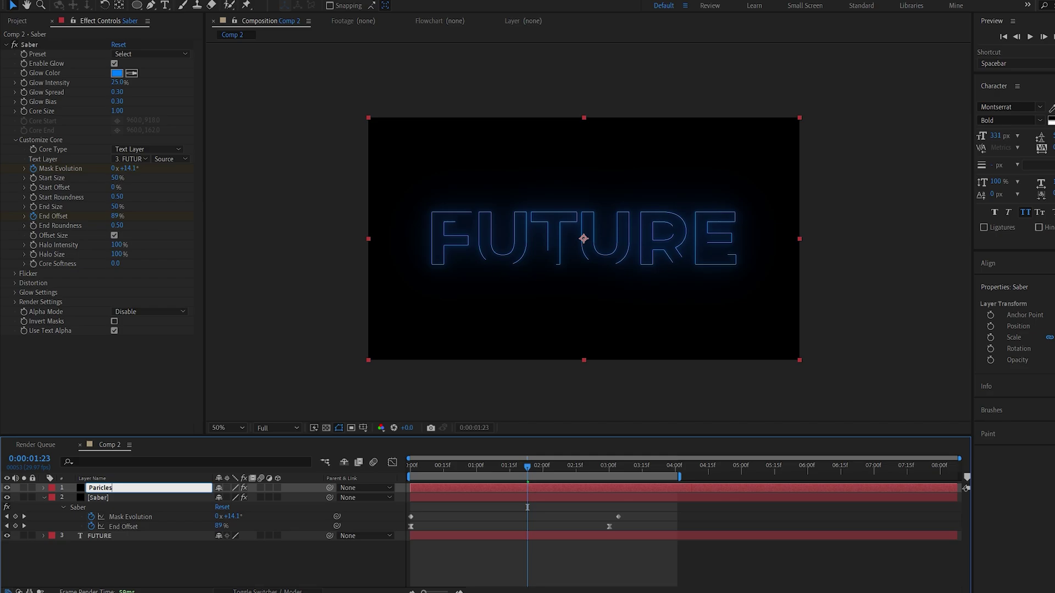
key("Return")
left_click(97, 497)
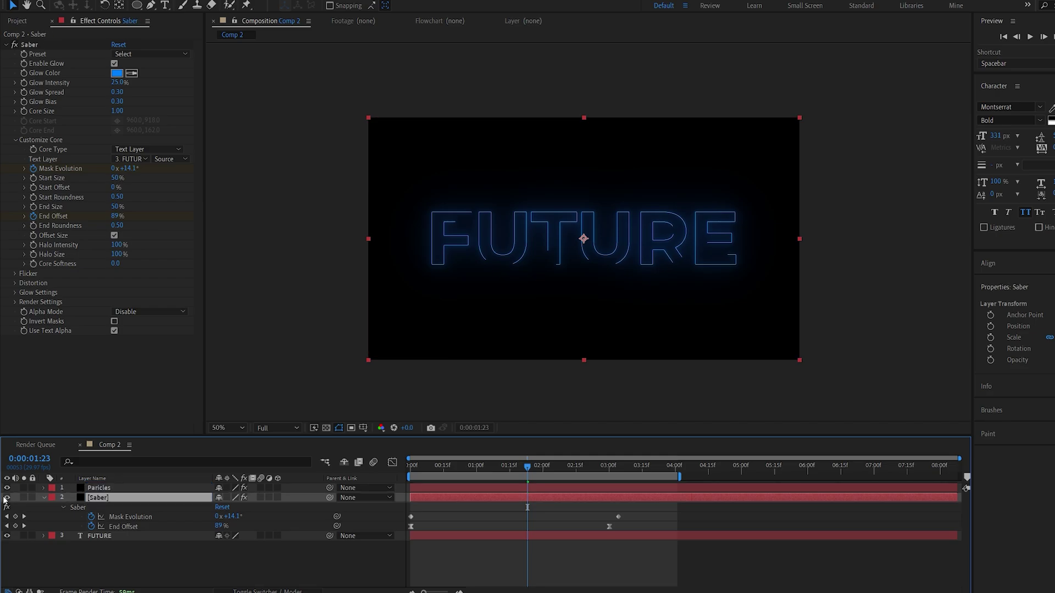
left_click(7, 498)
- Apply the CC Ball Action effect to the Paricles layer
left_click(104, 488)
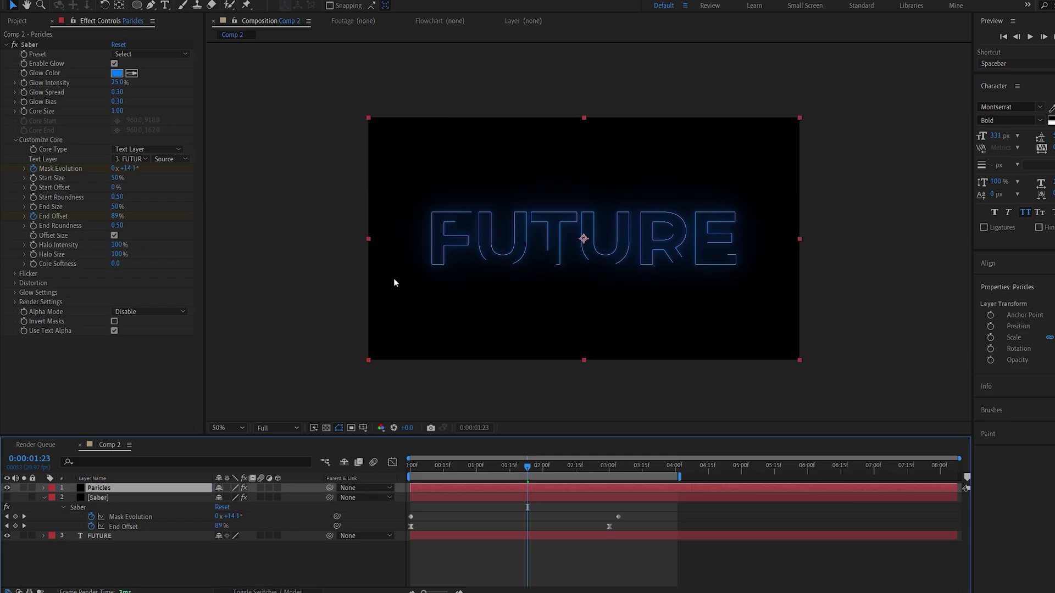
key("ctrl+space")
type("cc")
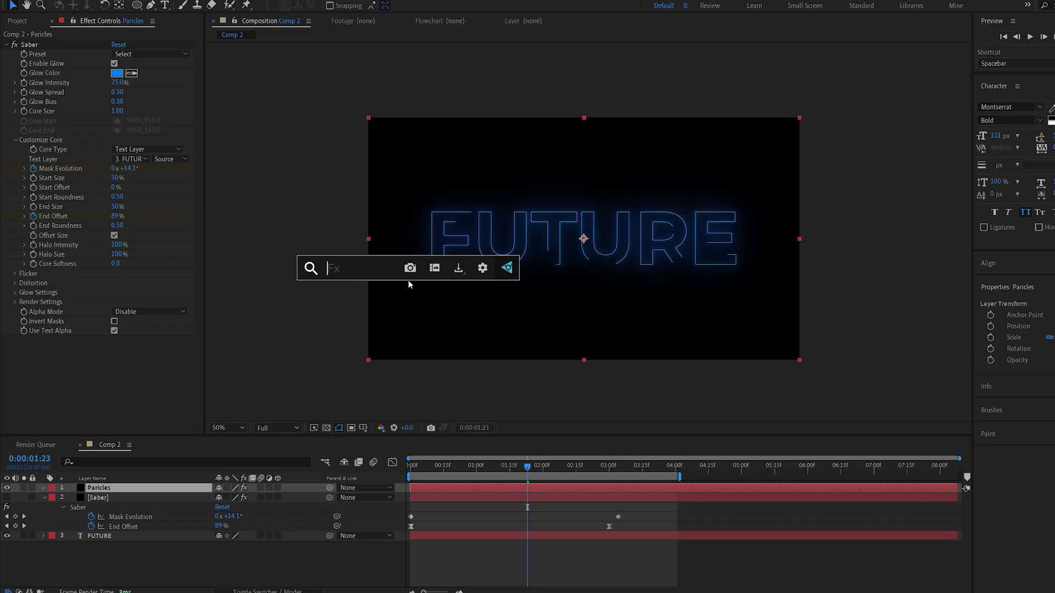
key("Return")
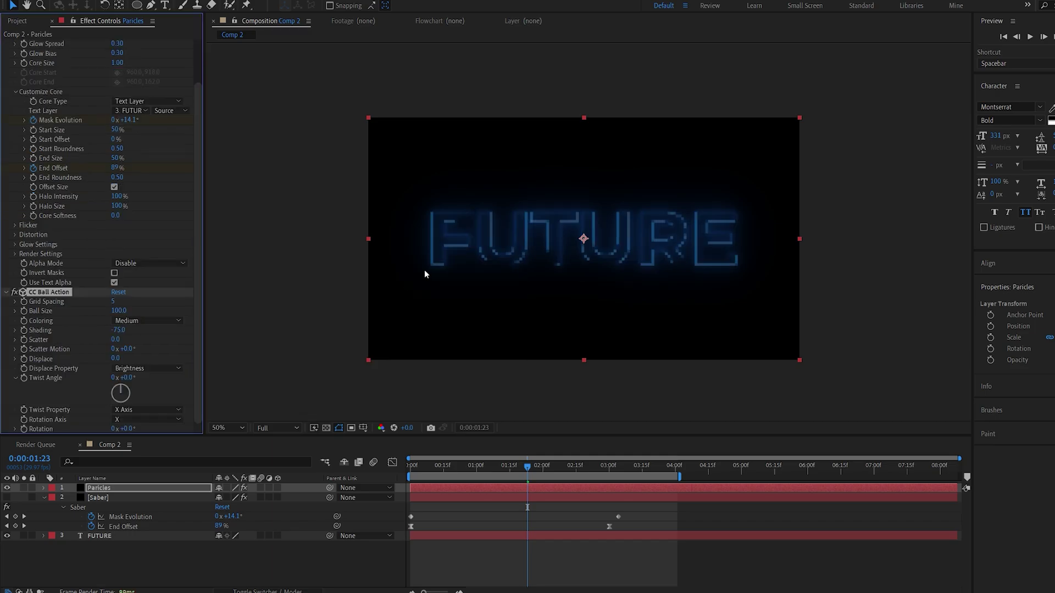
- Set CC Ball Action's Ball Size to 25 and hide the FUTURE text layer
key("slash")
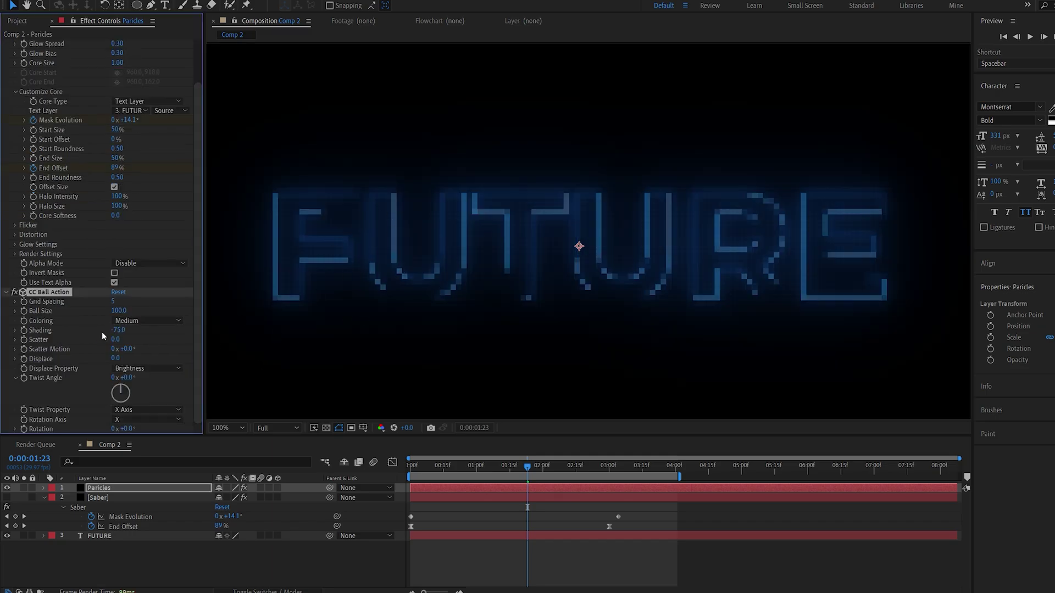
left_click(118, 311)
type("25")
key("Return")
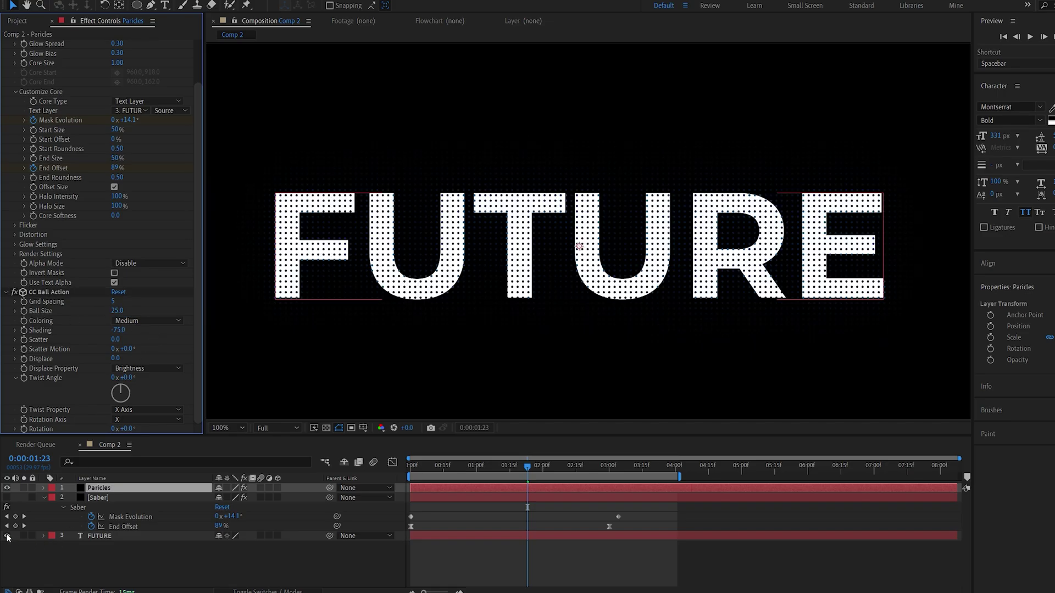
left_click(7, 536)
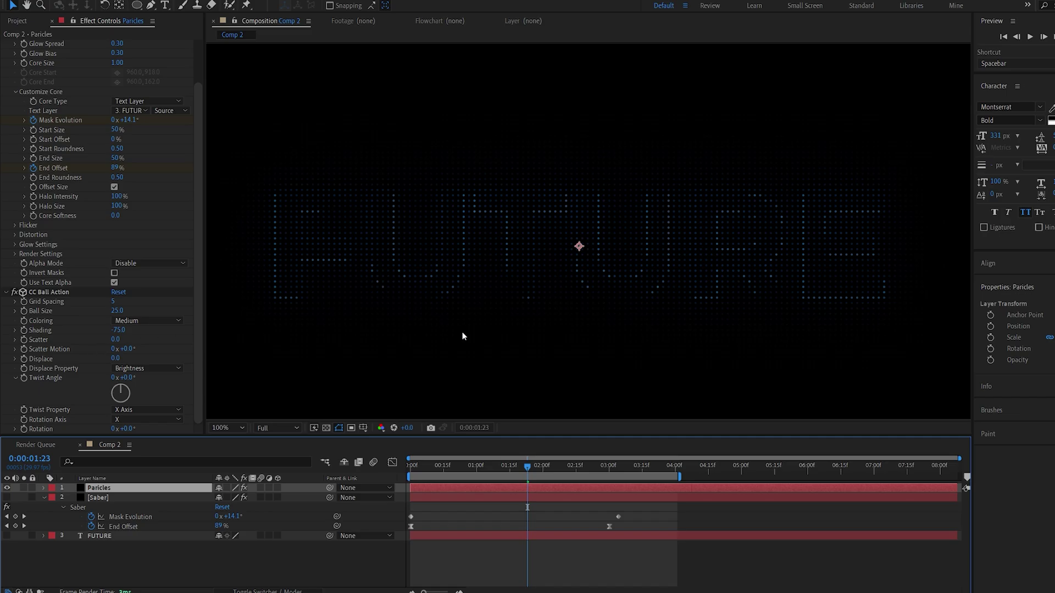
- Set CC Ball Action's Coloring to Smooth, Shading to -100 and Grid Spacing to 2, trying a spacing of 3 first
left_click(140, 321)
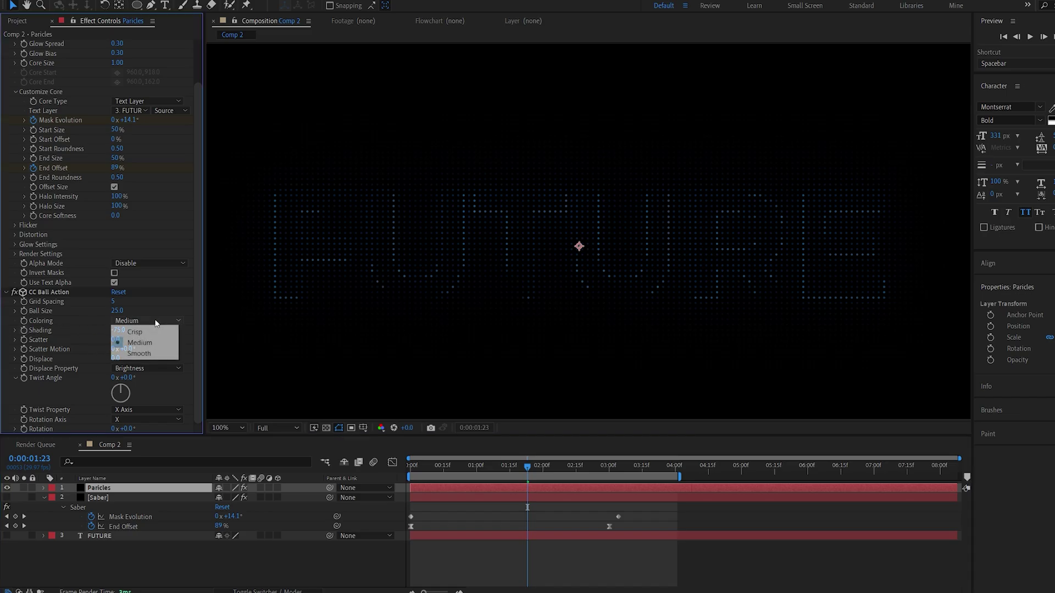
left_click(132, 354)
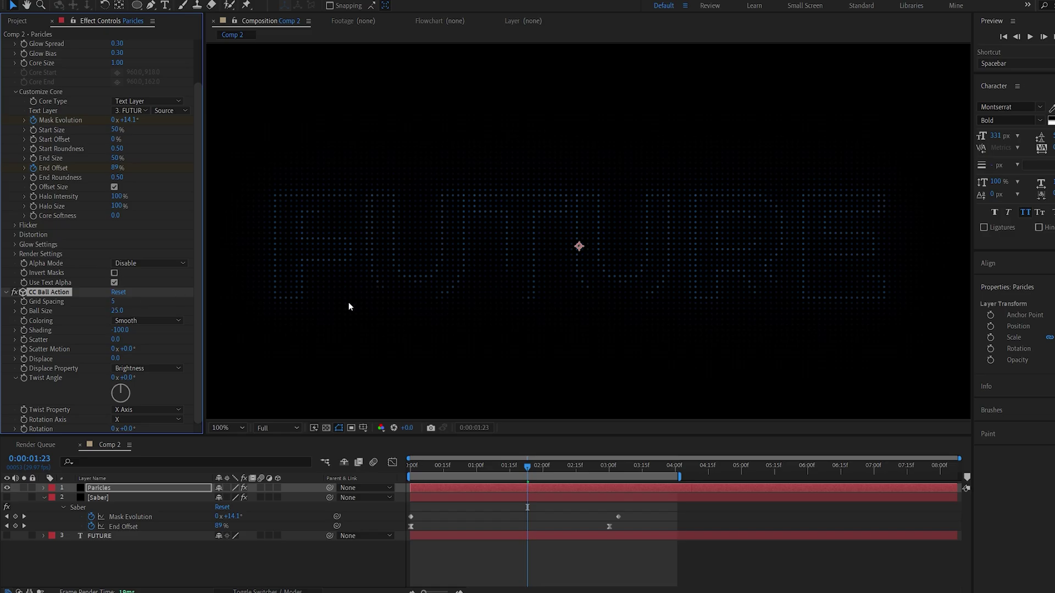
left_click(112, 303)
type("3")
key("Return")
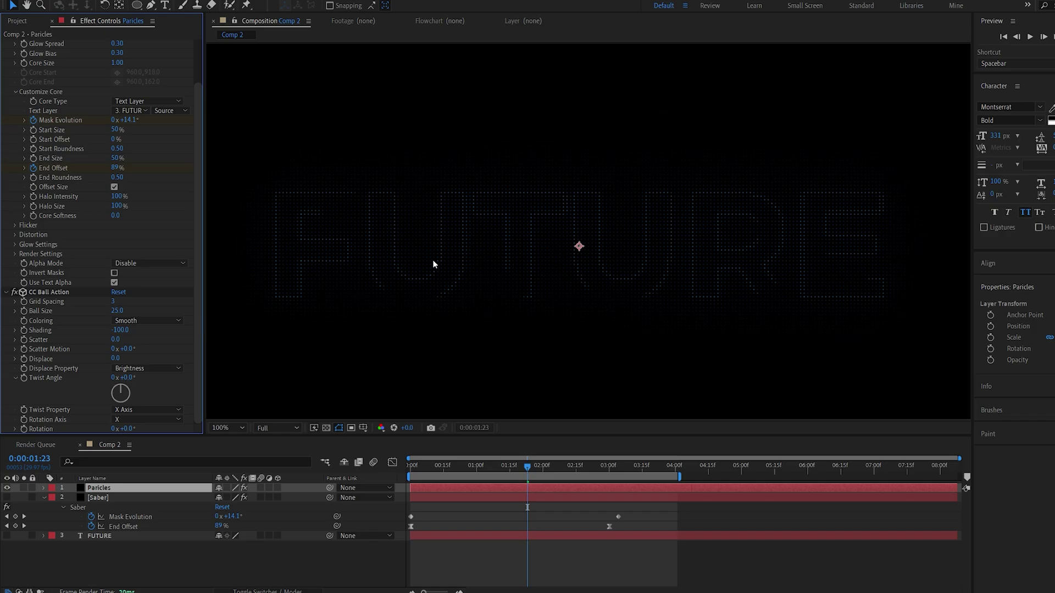
left_click(112, 302)
type("2")
key("Return")
- Set CC Ball Action's Scatter to 5 and try out different Scatter Motion angles on the particles
left_click_drag(527, 466, 482, 456)
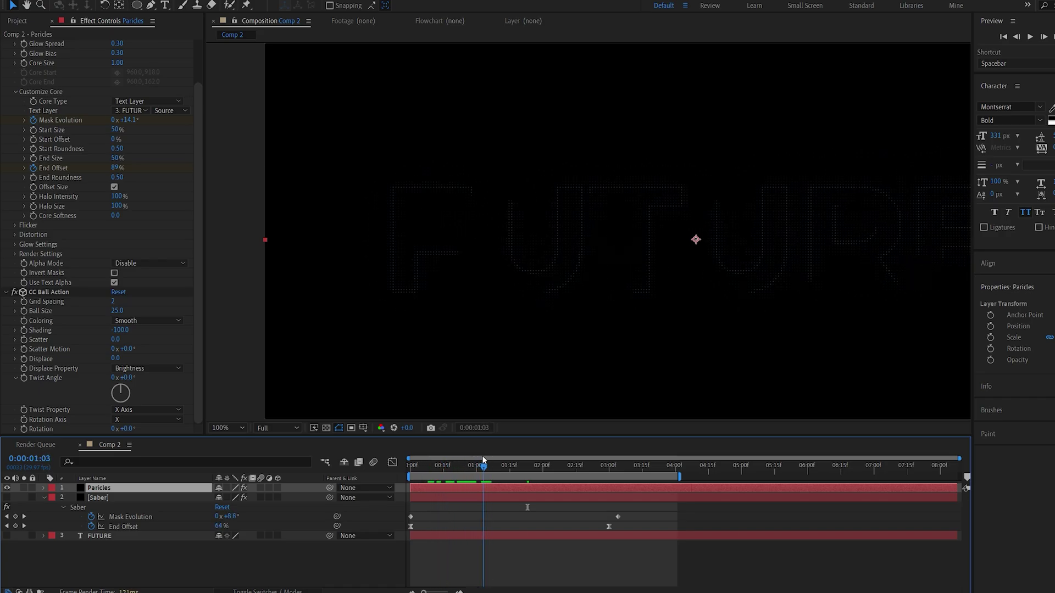
left_click(117, 341)
type("5")
key("Return")
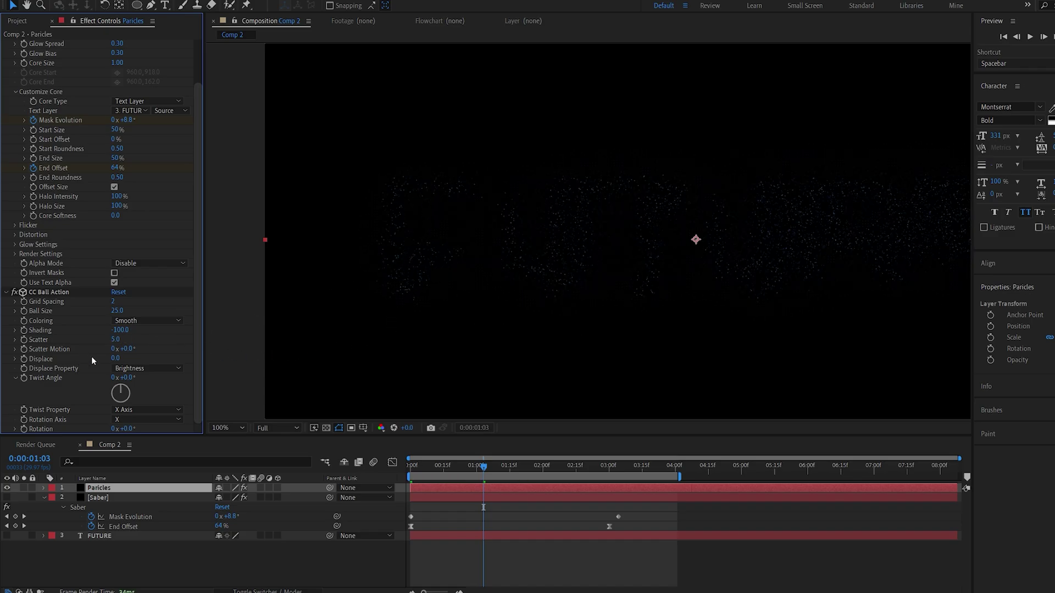
left_click_drag(127, 350, 466, 352)
- Enable keyframing for Scatter at 5 and Scatter Motion at 0° at the start of the comp
left_click_drag(450, 466, 398, 477)
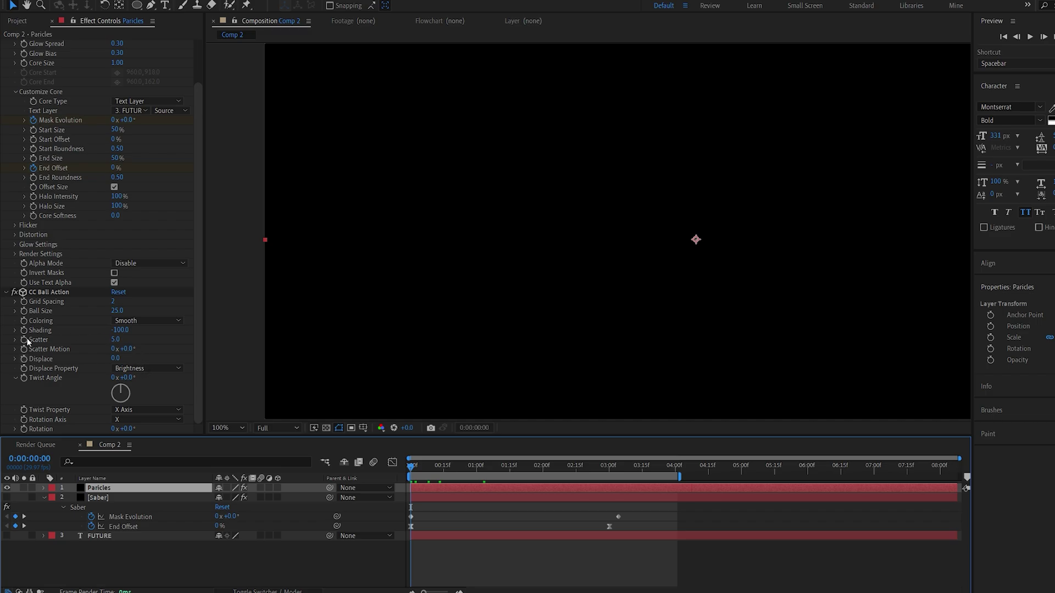
left_click(24, 339)
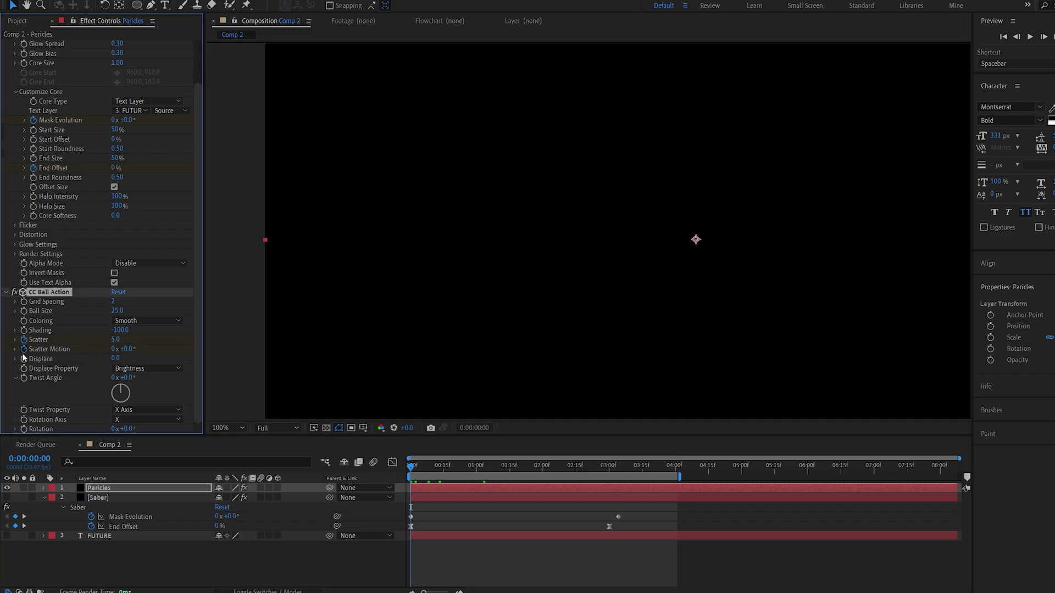
- Enable keyframing for CC Ball Action's Displace with a value of 30 at the start of the comp
left_click(23, 349)
left_click(116, 359)
type("30")
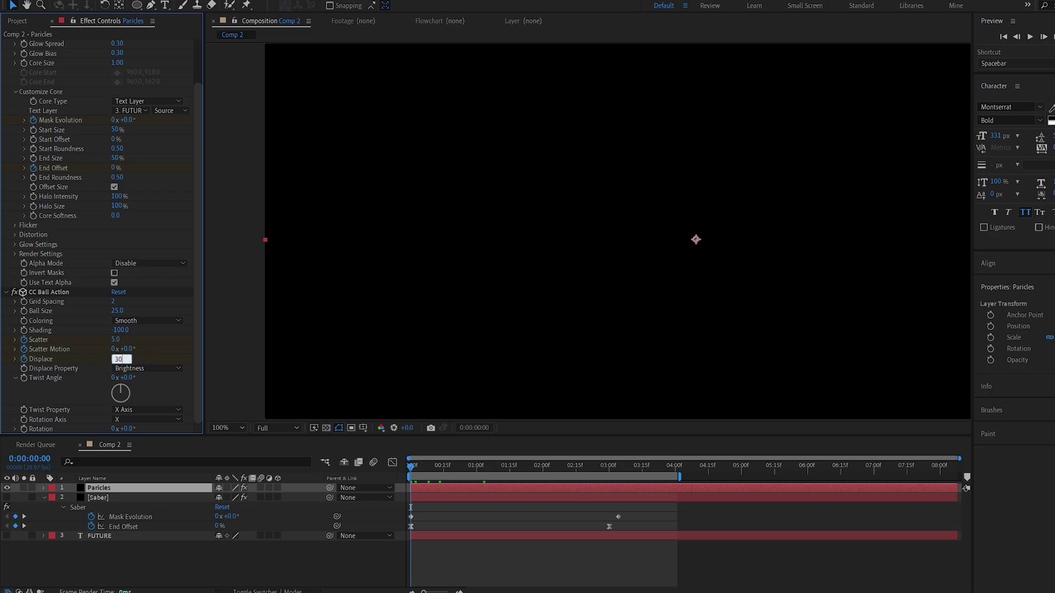
key("Return")
- At 3:00, set CC Ball Action's Displace to 0, Scatter Motion to 50° and Scatter to 0
left_click_drag(593, 469, 606, 470)
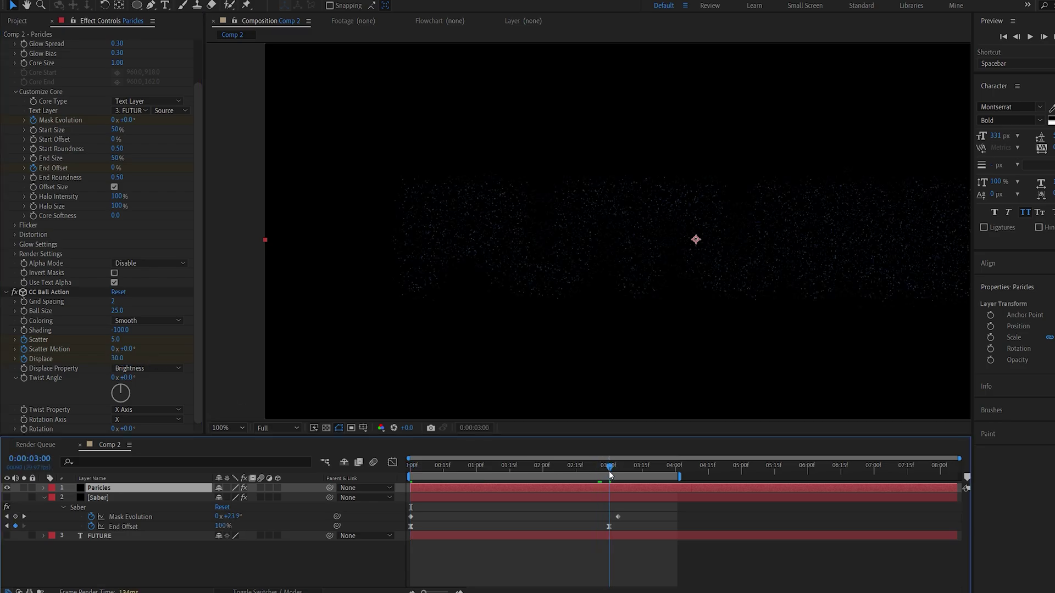
left_click(121, 358)
key("Return")
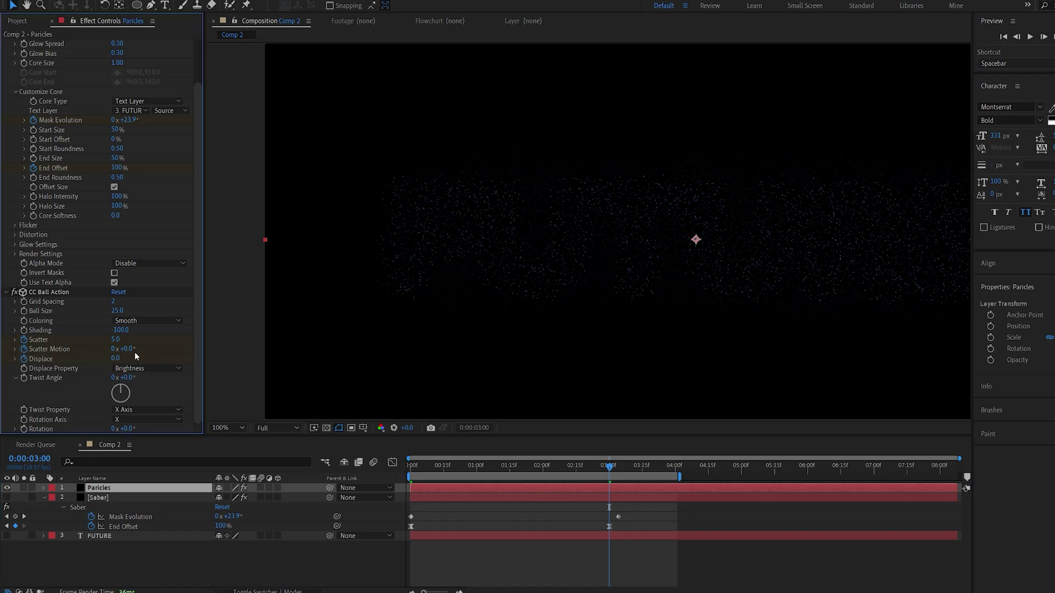
left_click(129, 350)
type("50")
key("Return")
left_click(115, 340)
type("0")
key("Return")
- Set CC Ball Action's Grid Spacing to 1 and preview the particle animation
left_click(114, 302)
type("1")
key("Return")
key("space")
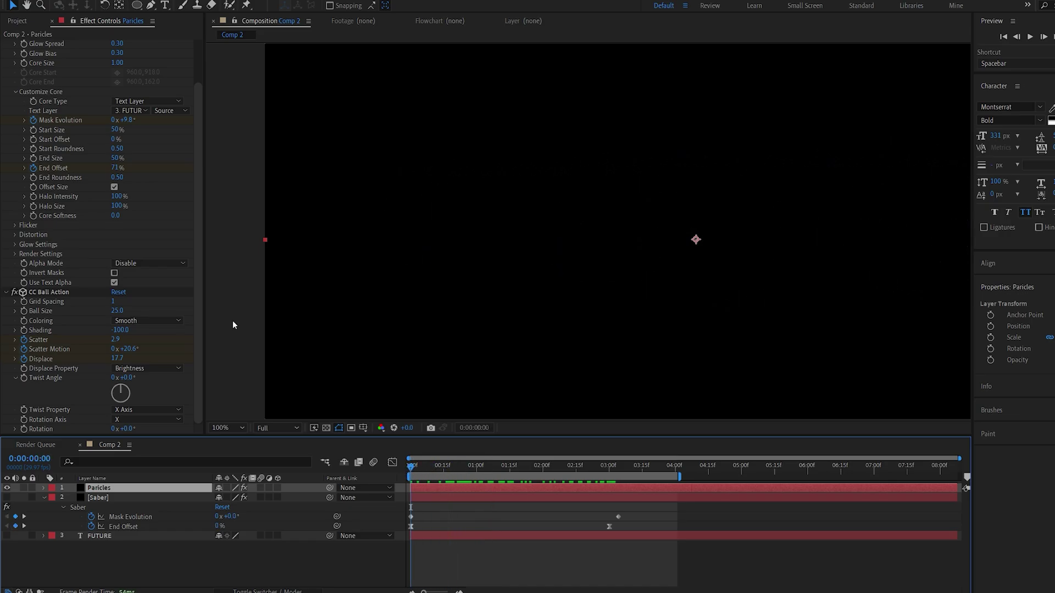
- Enable keyframing for the Saber Glow Intensity on the particle layer at the comp start and set it to 35%
scroll(62, 174, "up", 2)
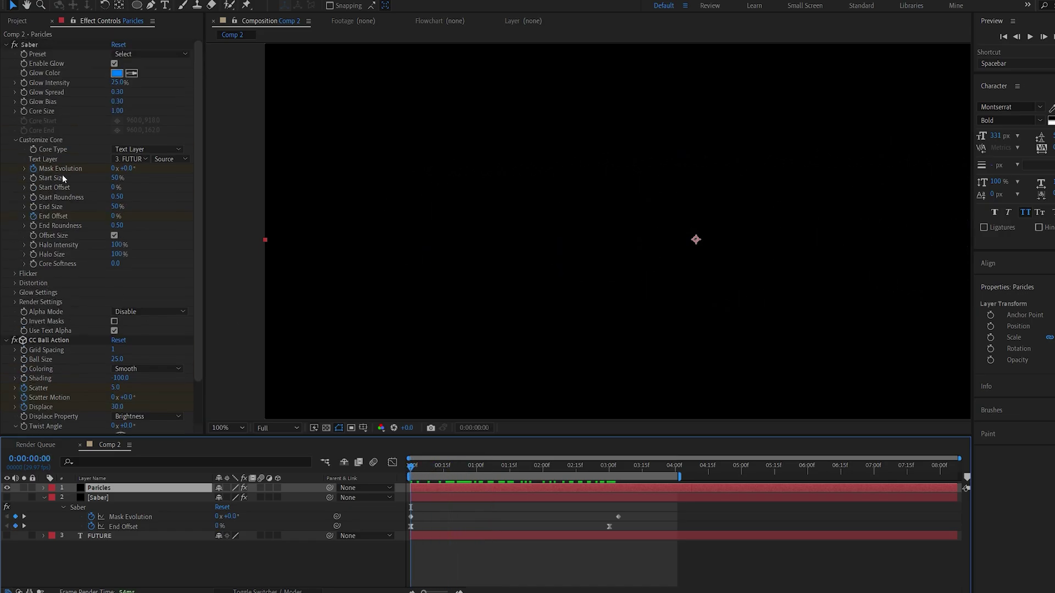
left_click(24, 83)
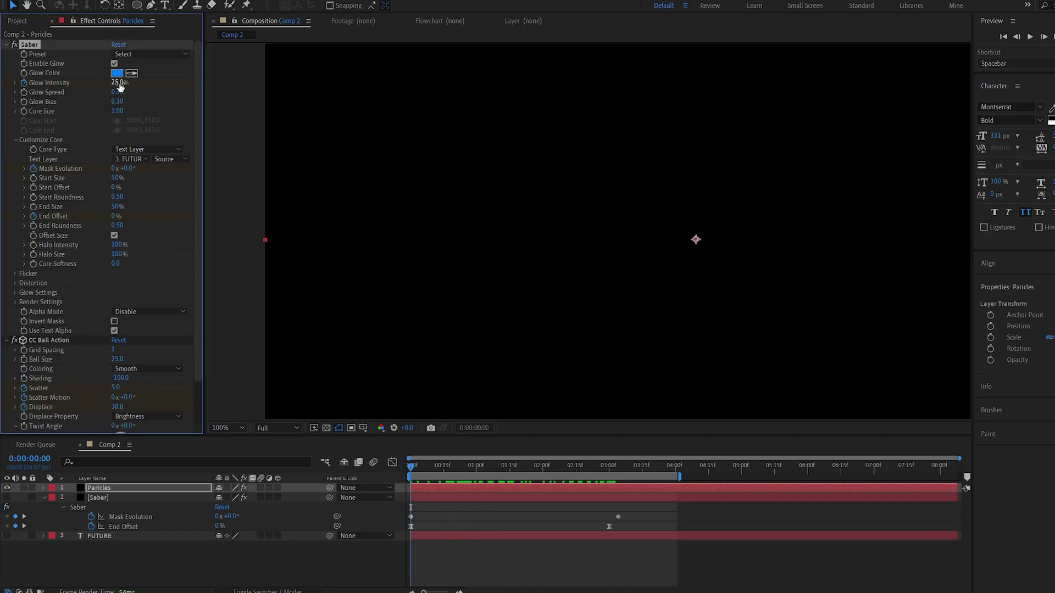
type("35")
key("Return")
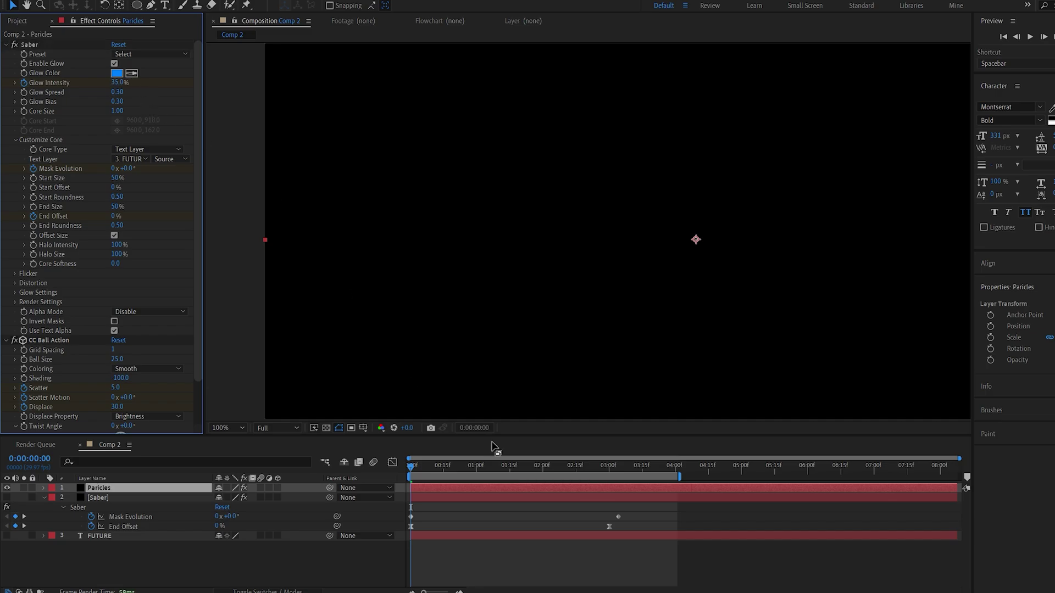
- Set the particle layer's Glow Intensity to 40% at about 1:04 and delete its keyframe at the comp start
left_click_drag(454, 470, 485, 464)
left_click_drag(118, 83, 122, 82)
left_click(157, 104)
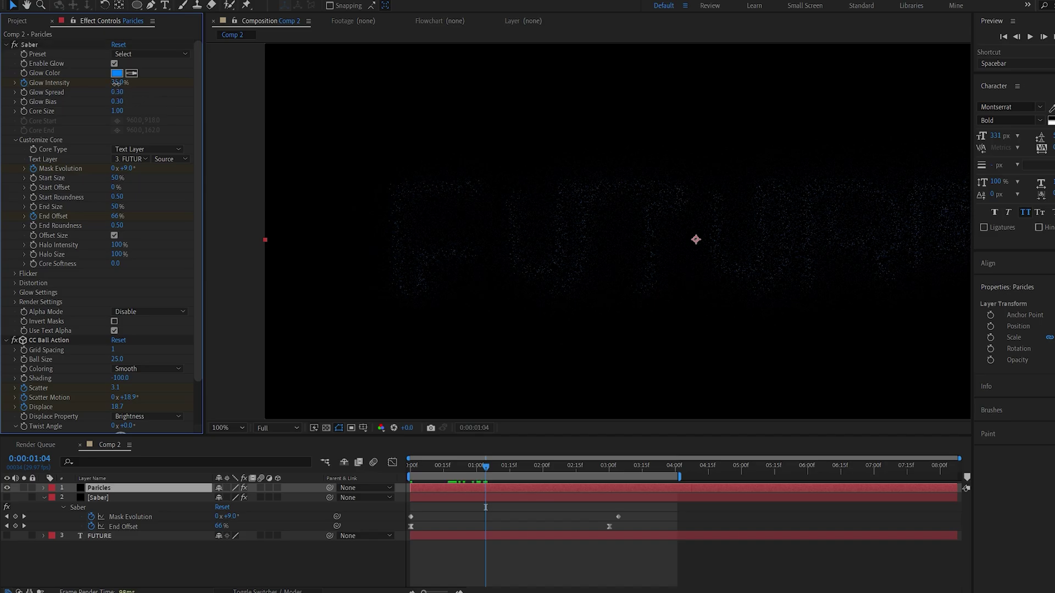
left_click(118, 83)
key("Return")
key("u")
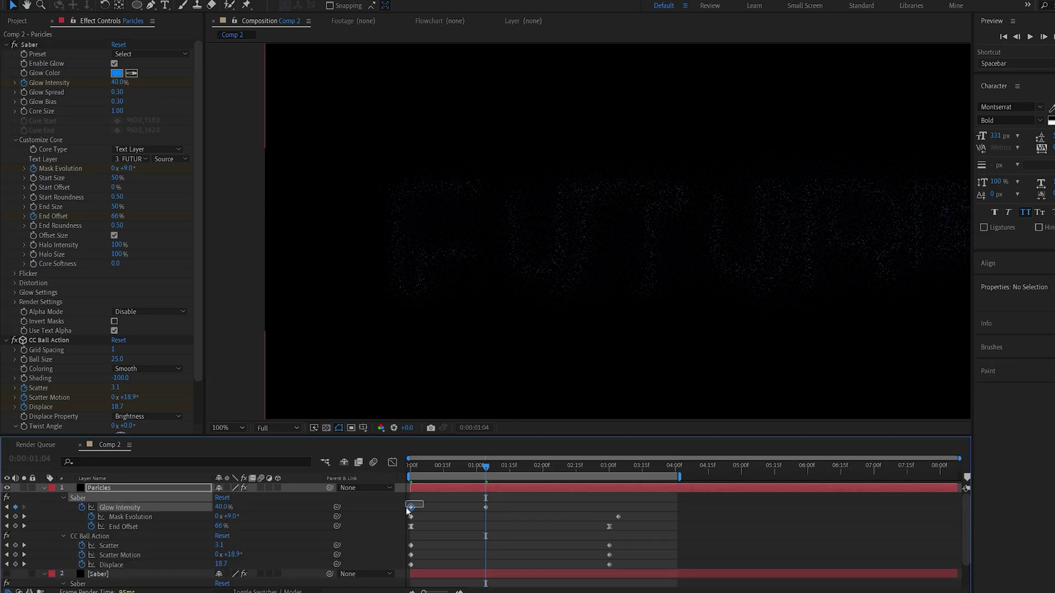
left_click(485, 507)
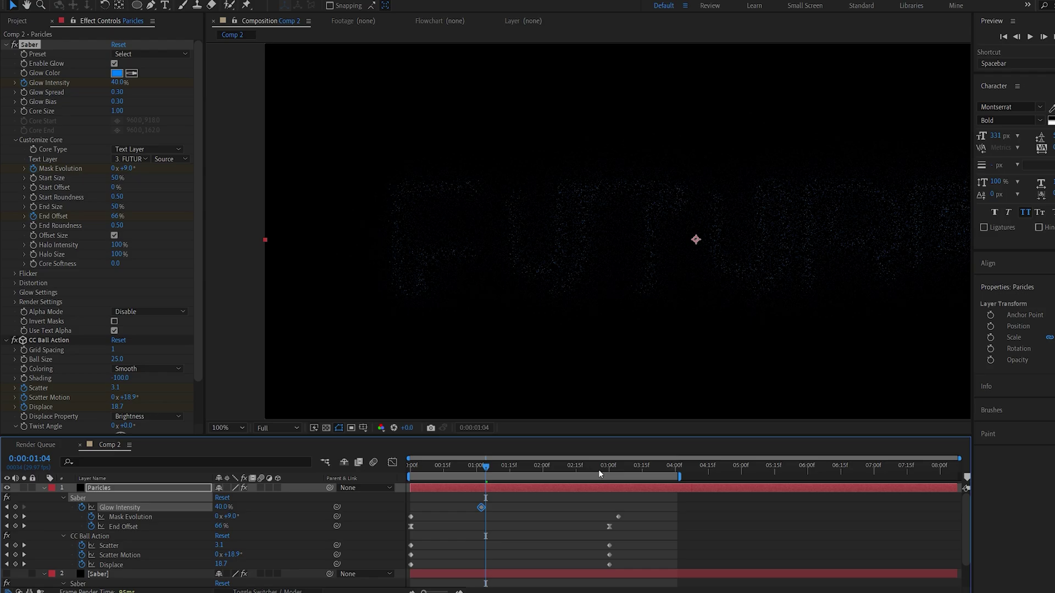
- At 3:00, set the particle layer's Saber Glow Intensity to 15%
left_click_drag(601, 467, 609, 467)
left_click(118, 83)
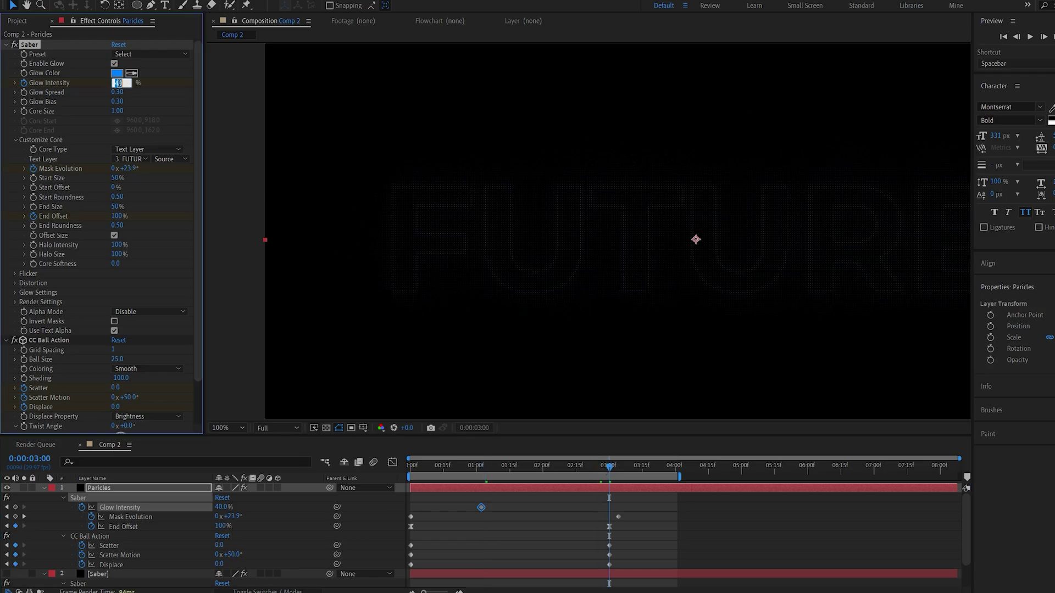
type("10")
left_click(154, 101)
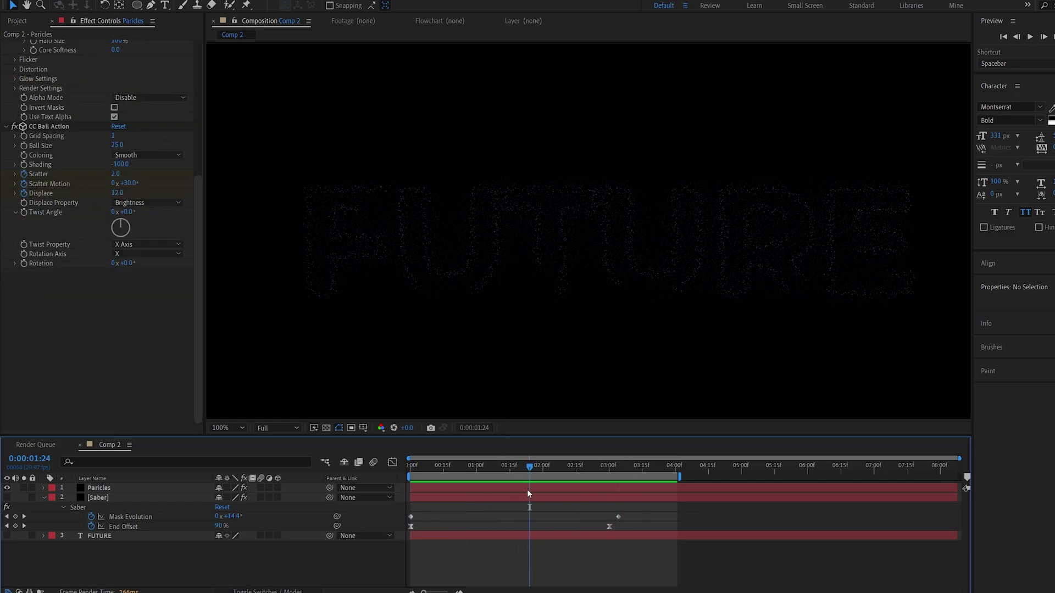
- Apply the standard Glow effect to the particle layer
left_click(526, 488)
key("ctrl+space")
type("glo")
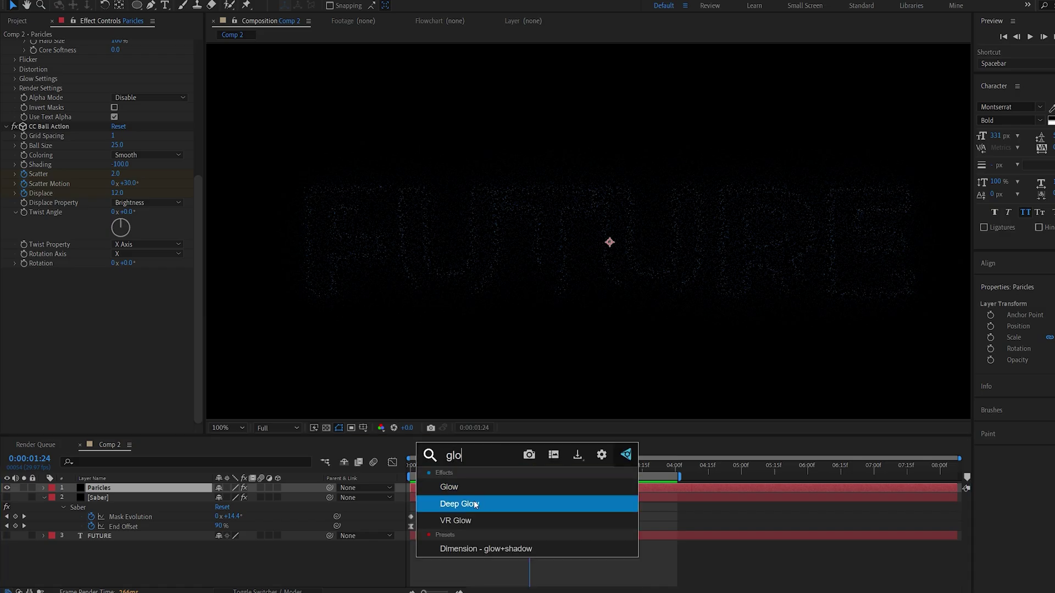
type("w")
left_click(458, 487)
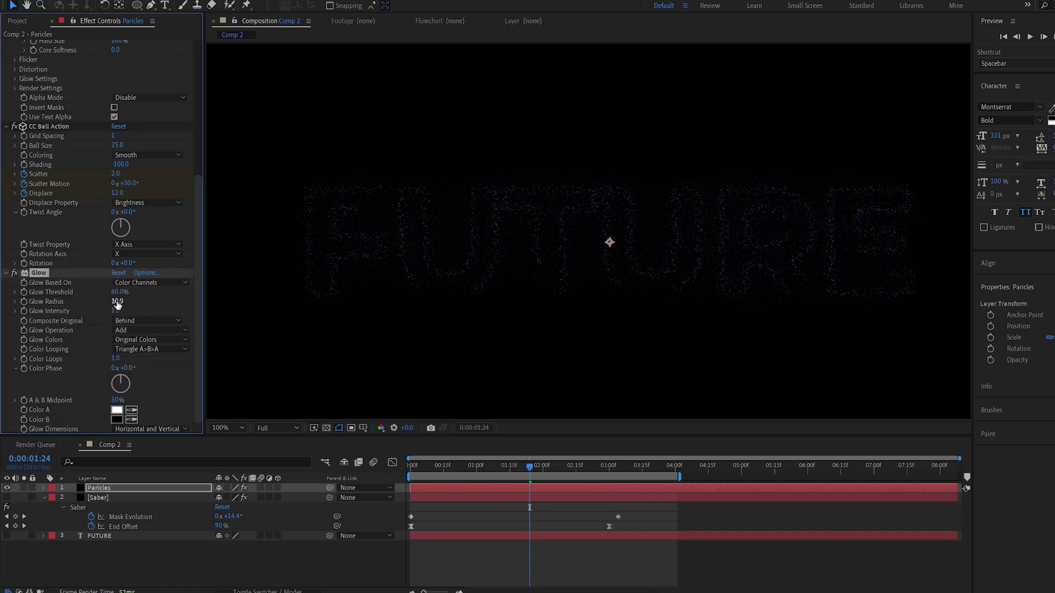
- Set the Glow effect's Threshold to 30.6%, Radius to 46 and Intensity to 1.5, and preview the result
left_click_drag(117, 302, 142, 308)
left_click(147, 560)
key("space")
- Make the Saber layer visible and move it above the particle layer
left_click(111, 499)
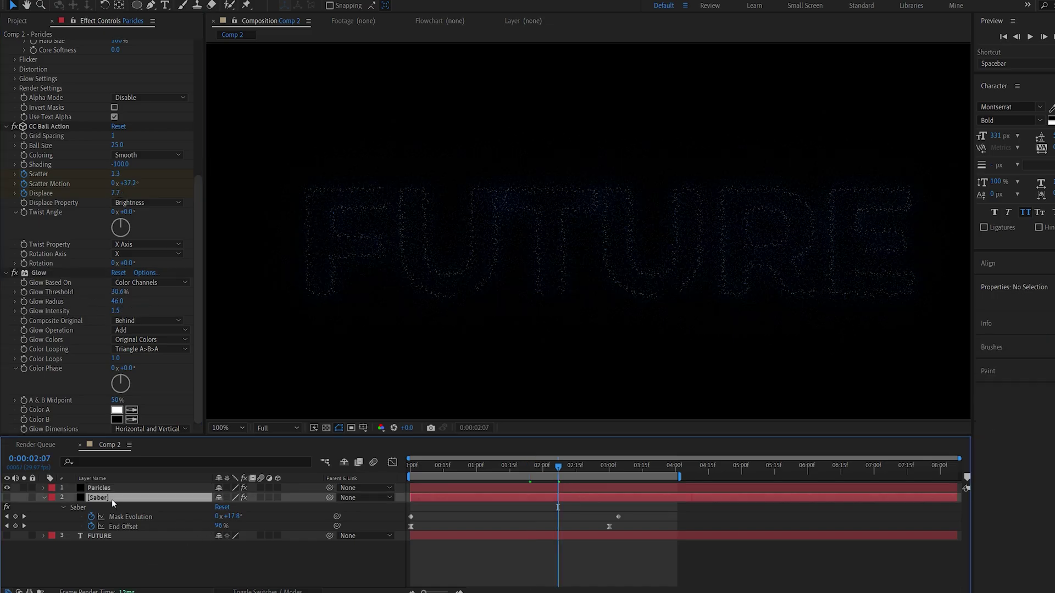
left_click(7, 498)
left_click_drag(111, 499, 120, 487)
- Enable keyframing for the Saber layer's Core Size, Glow Bias, Glow Spread and Glow Intensity, and move these keyframes to 3:00
left_click(24, 111)
left_click(23, 102)
left_click(24, 92)
left_click(27, 83)
left_click(24, 83)
key("u")
key("space")
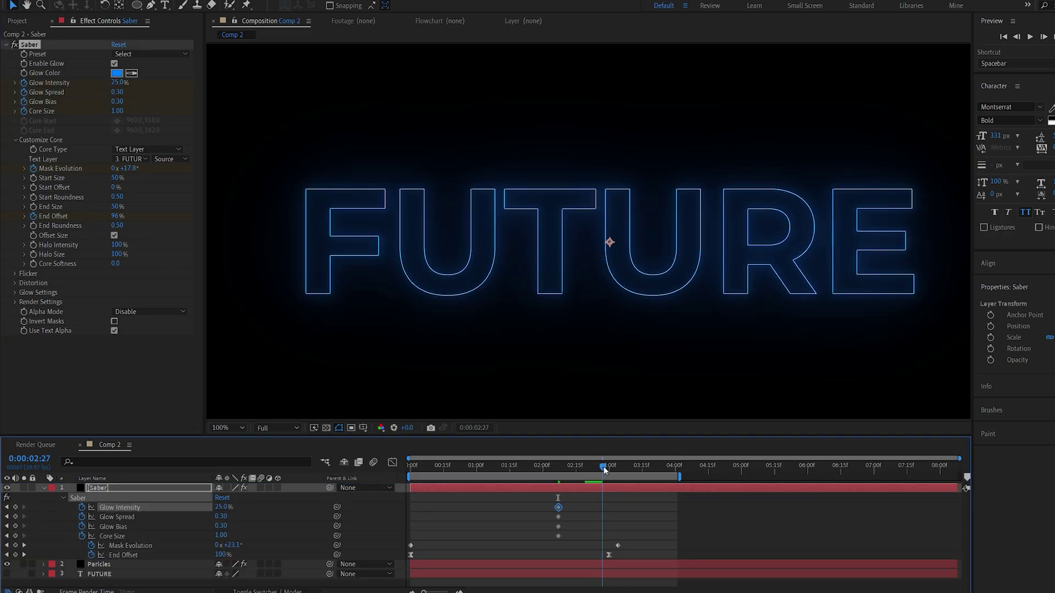
left_click_drag(576, 496, 609, 536)
- At 2:11, set the Saber layer's Core Size, Glow Bias, Glow Spread and Glow Intensity to 0
left_click(567, 466)
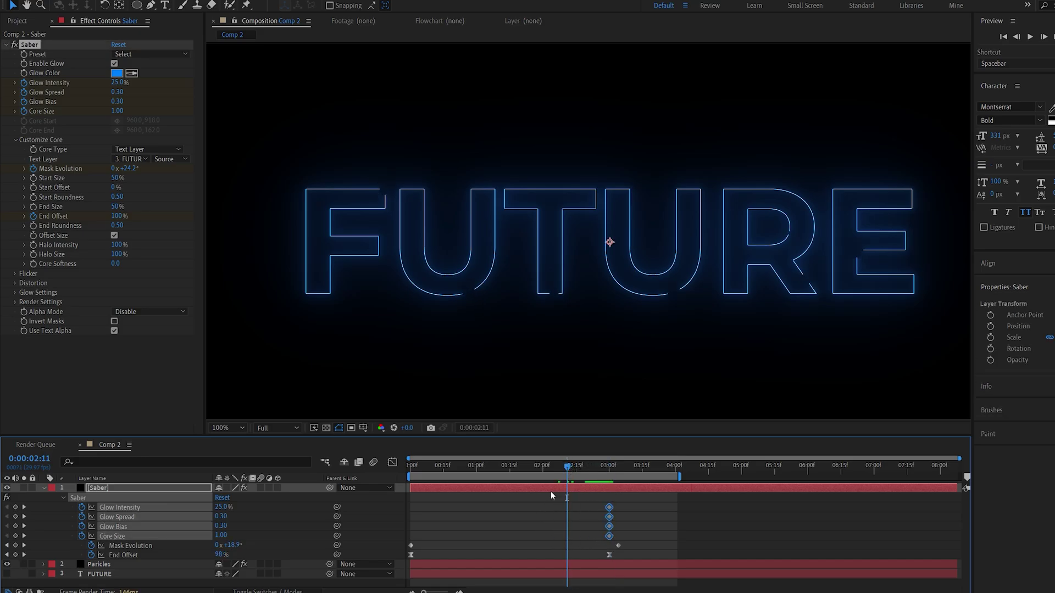
left_click(221, 535)
type("0")
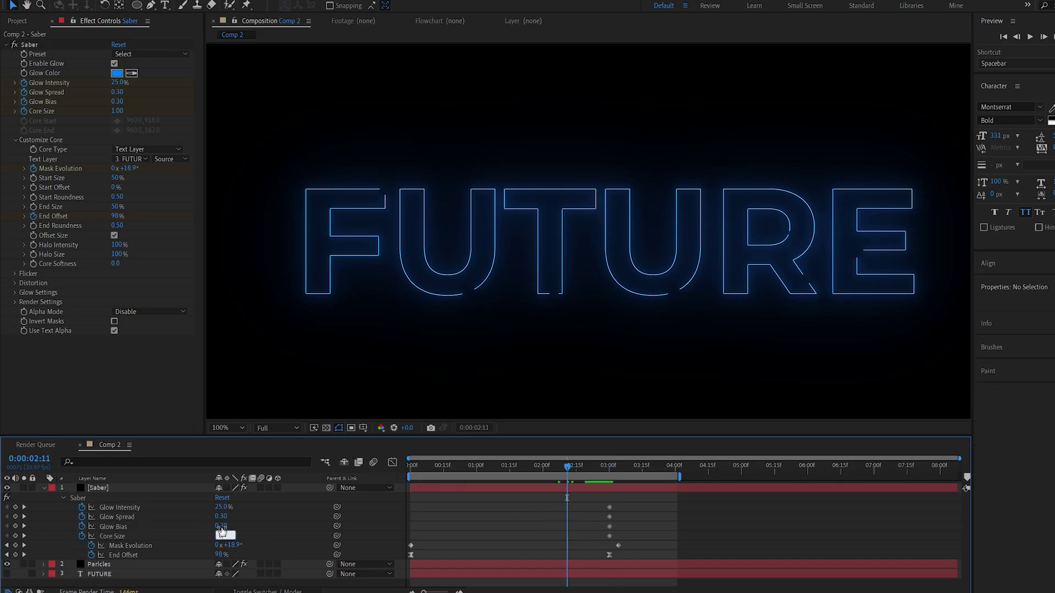
key("shift+Tab")
type("0")
key("shift+Tab")
type("0")
key("shift+Tab")
type("0")
left_click(514, 522)
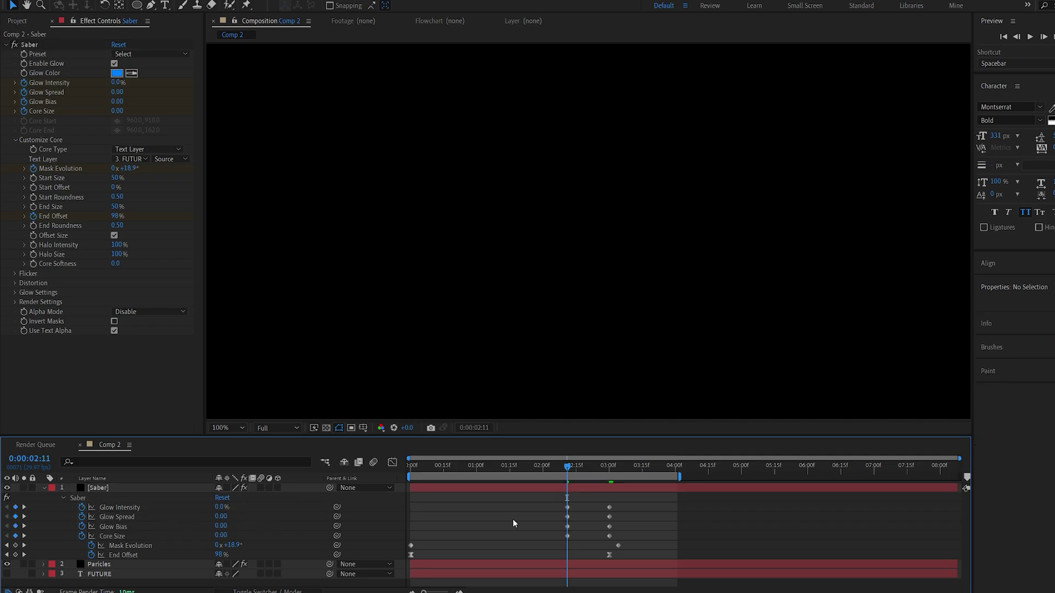
- At 3:00, set the Saber layer's Core Size to 3, Glow Bias and Glow Spread to 0.50, and Glow Intensity to 40%
left_click_drag(596, 470, 610, 471)
left_click(221, 535)
type("3")
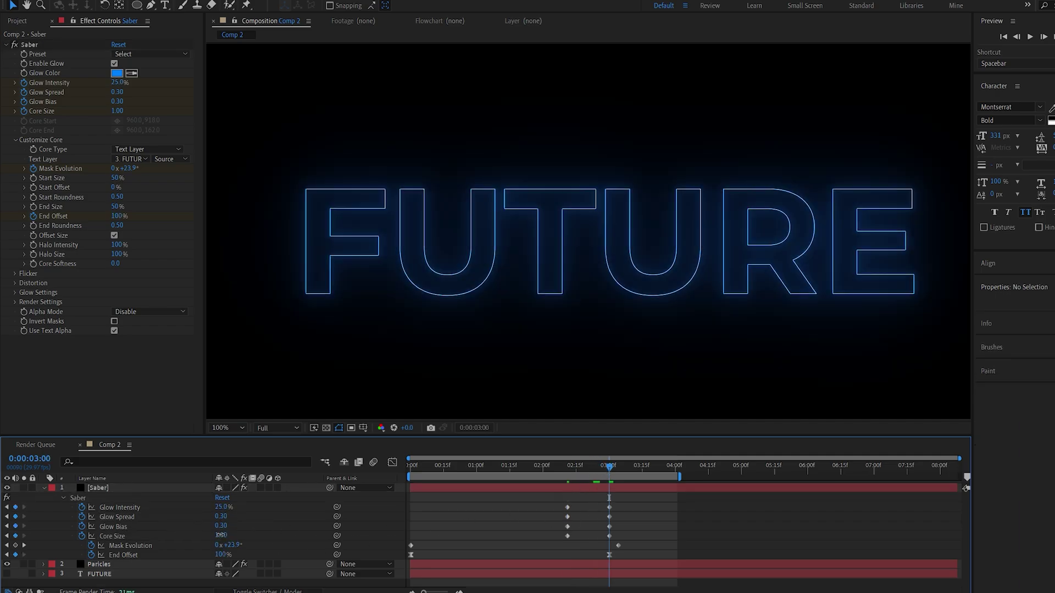
key("Return")
left_click(221, 526)
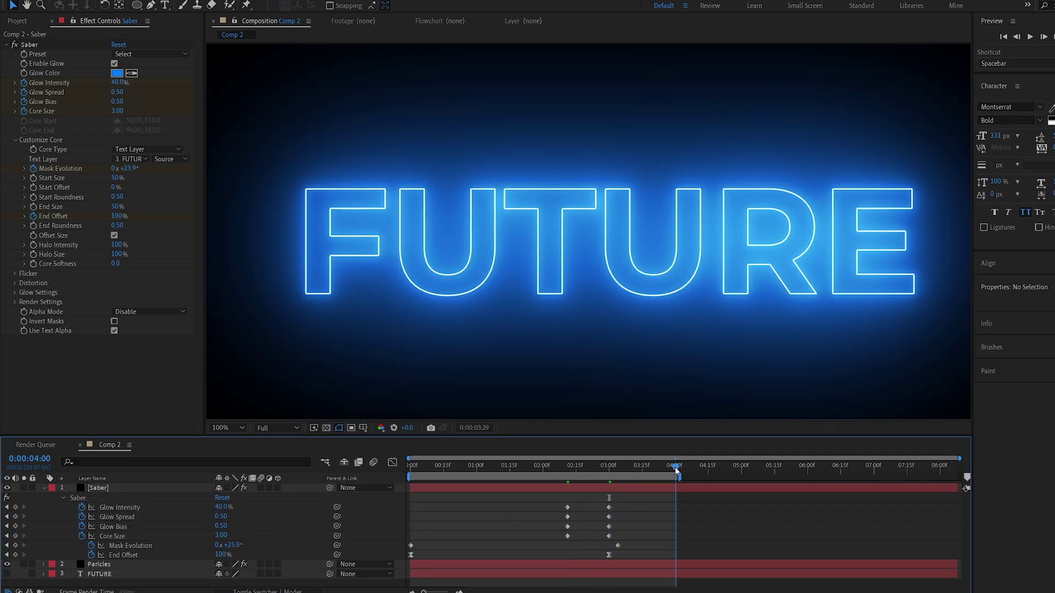
- At 4:00, set Saber's Core Size to 1, keyframe Glow Bias, Glow Spread and Glow Intensity, and ease all four properties' keyframes
left_click(224, 525)
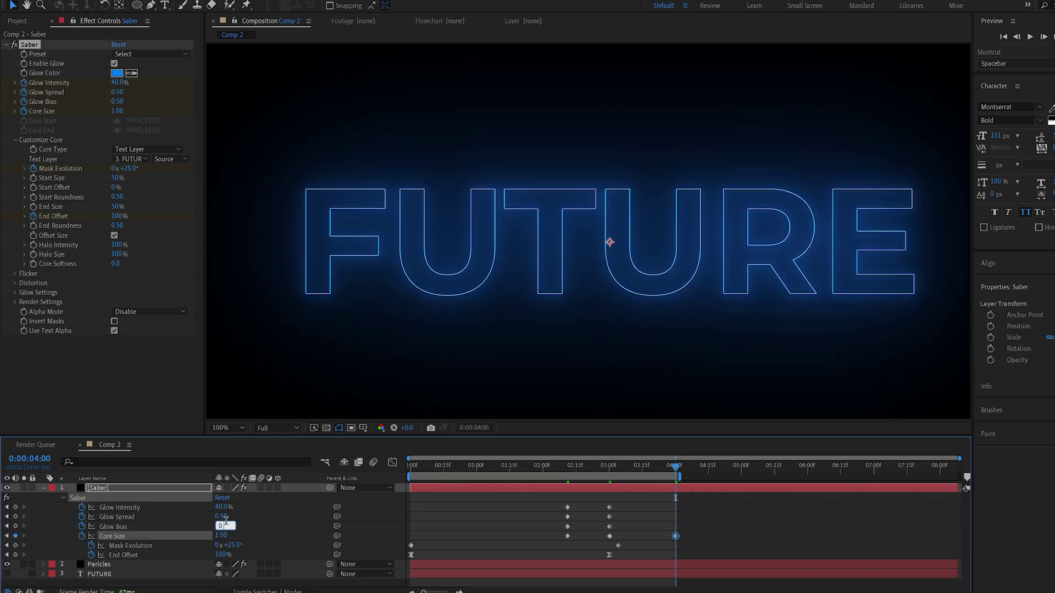
key("Return")
left_click(223, 516)
type("0")
key("Return")
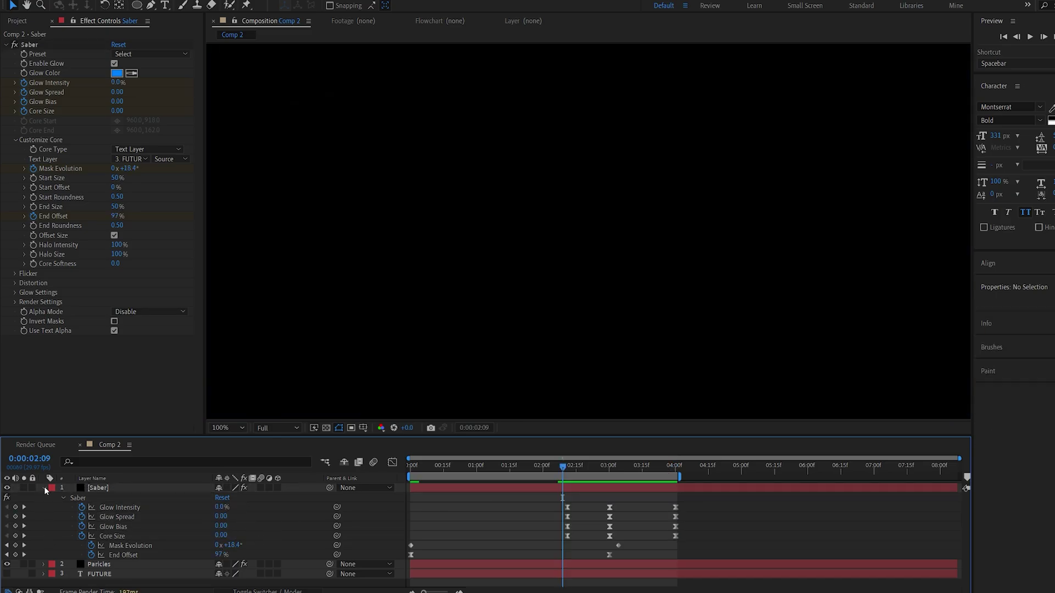
- Collapse the Saber layer's properties and set the blending mode of the Saber and particle layers to Add
left_click(44, 486)
left_click(252, 591)
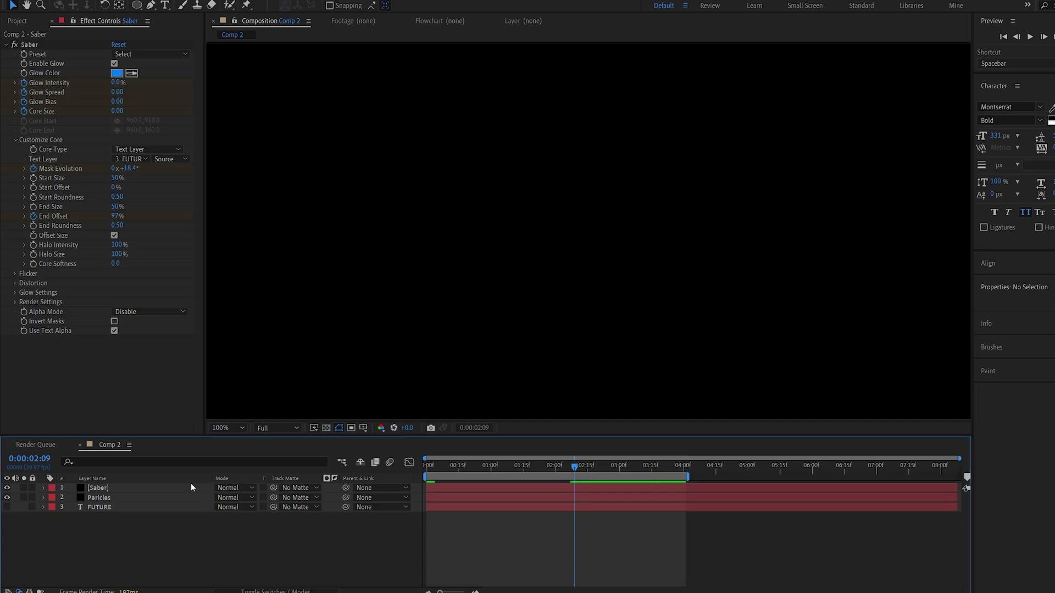
left_click(143, 488)
left_click(121, 496, "shift")
left_click(230, 487)
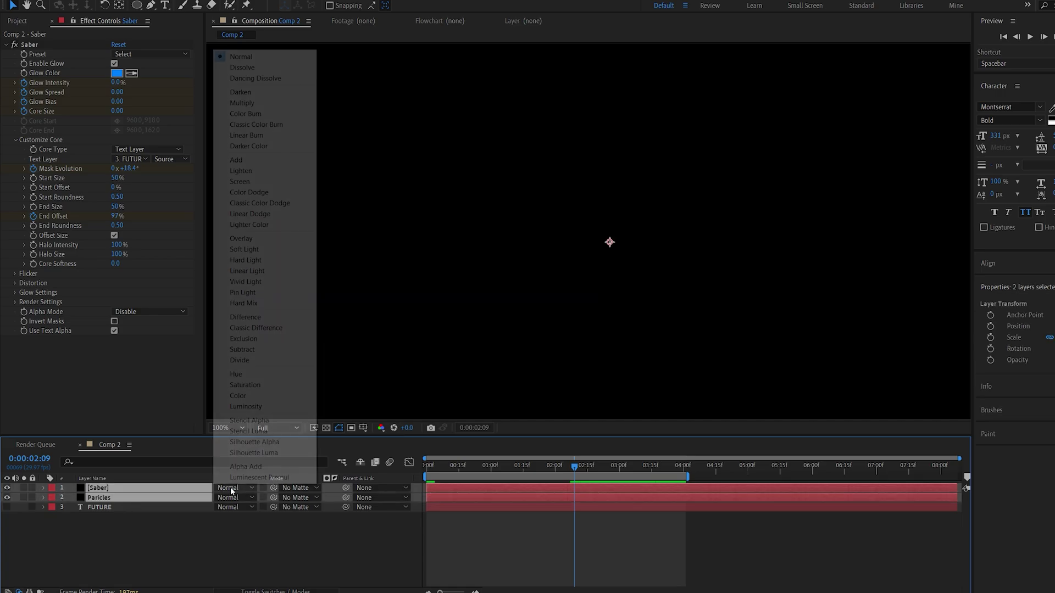
left_click(242, 169)
left_click(413, 526)
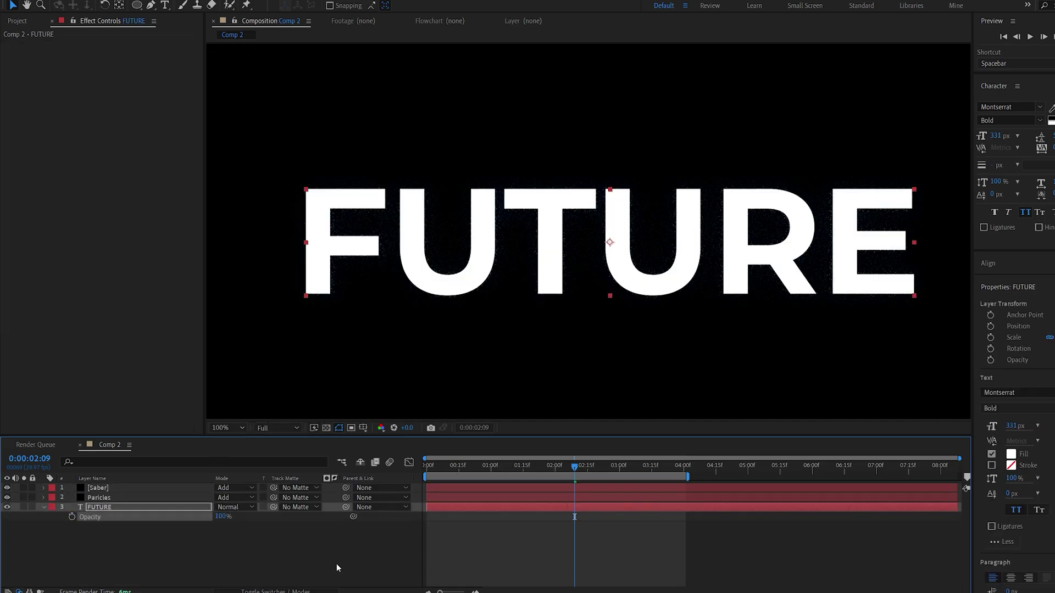
- Show the FUTURE text layer and keyframe its Opacity at 0% at 2:23
left_click(337, 568)
left_click_drag(579, 467, 605, 475)
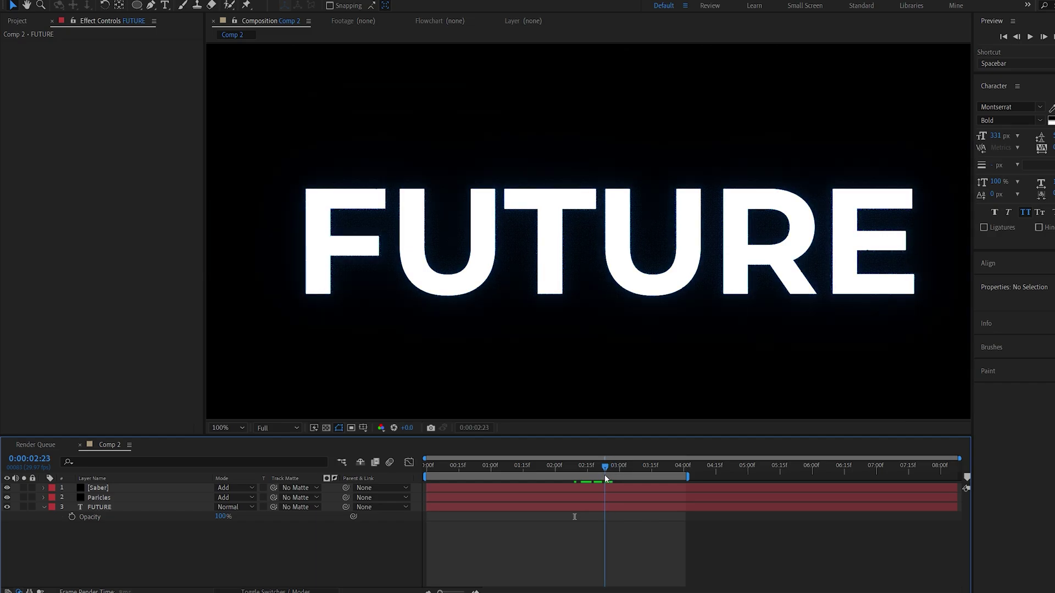
left_click(71, 517)
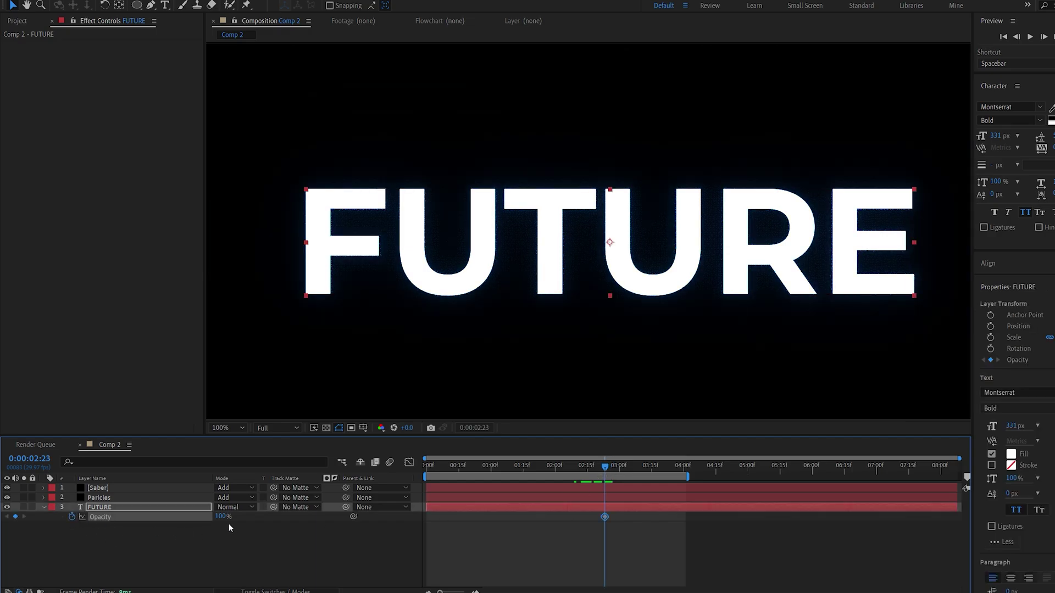
left_click(222, 517)
type("0")
left_click(231, 547)
- At 3:12, set the FUTURE text's Opacity to 100%, shift that keyframe to about 3:16 and ease the Opacity keyframes
left_click(645, 466)
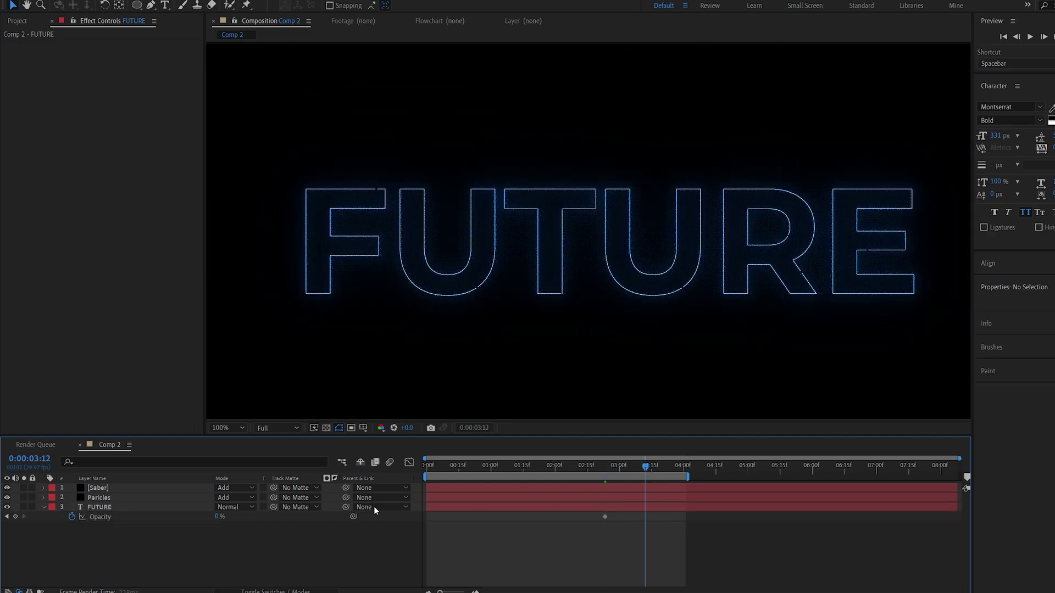
type("100")
key("Return")
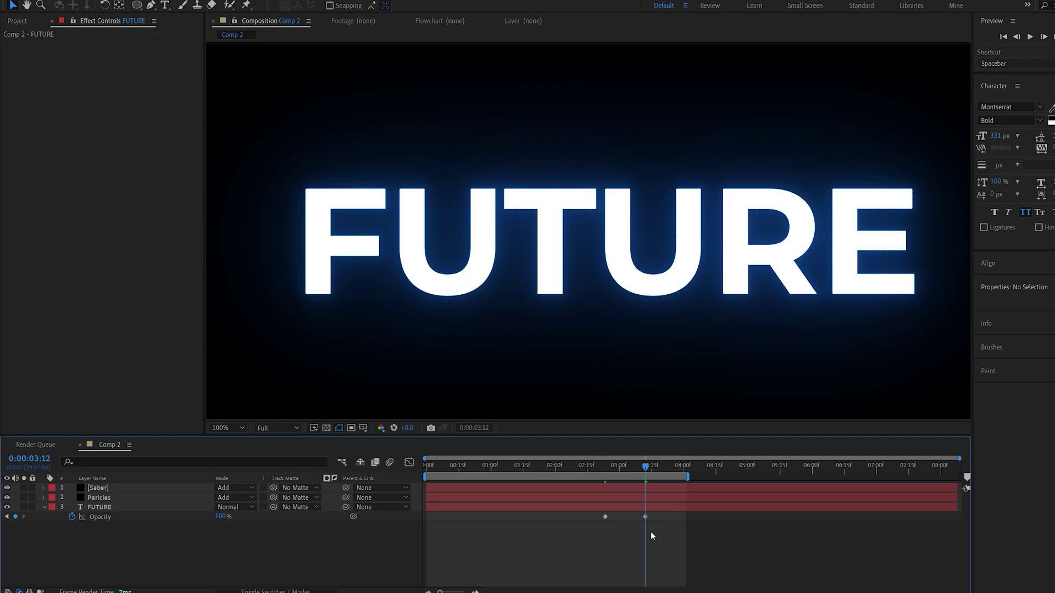
left_click_drag(644, 516, 653, 517)
key("F9")
left_click(594, 513)
- Apply Gradient Ramp to the FUTURE text, with the ramp starting at 960, 150 and ending at 960, 1409
left_click(108, 508)
key("ctrl+space")
type("grad")
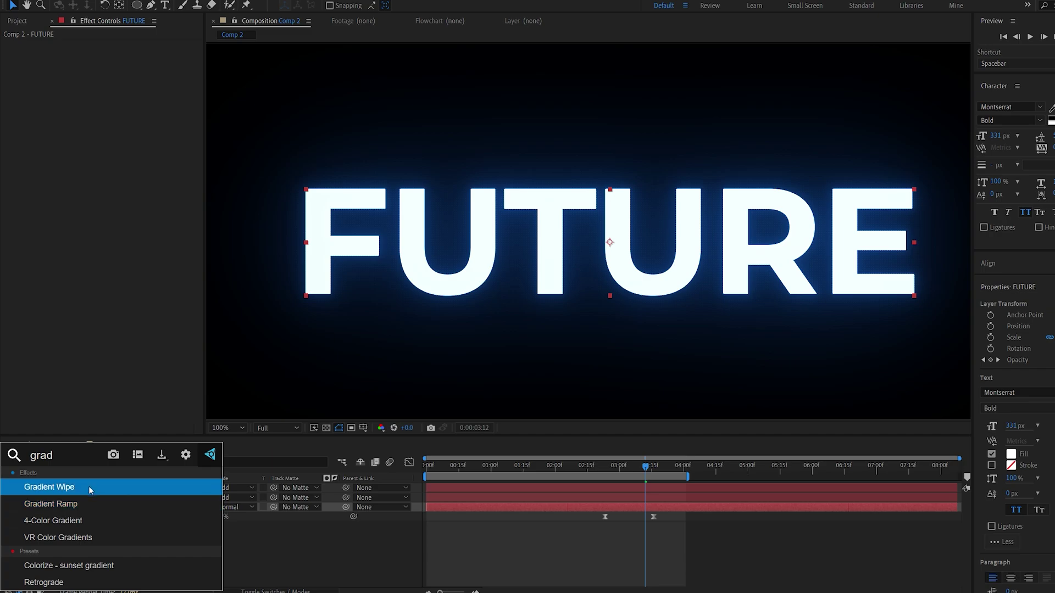
left_click(88, 504)
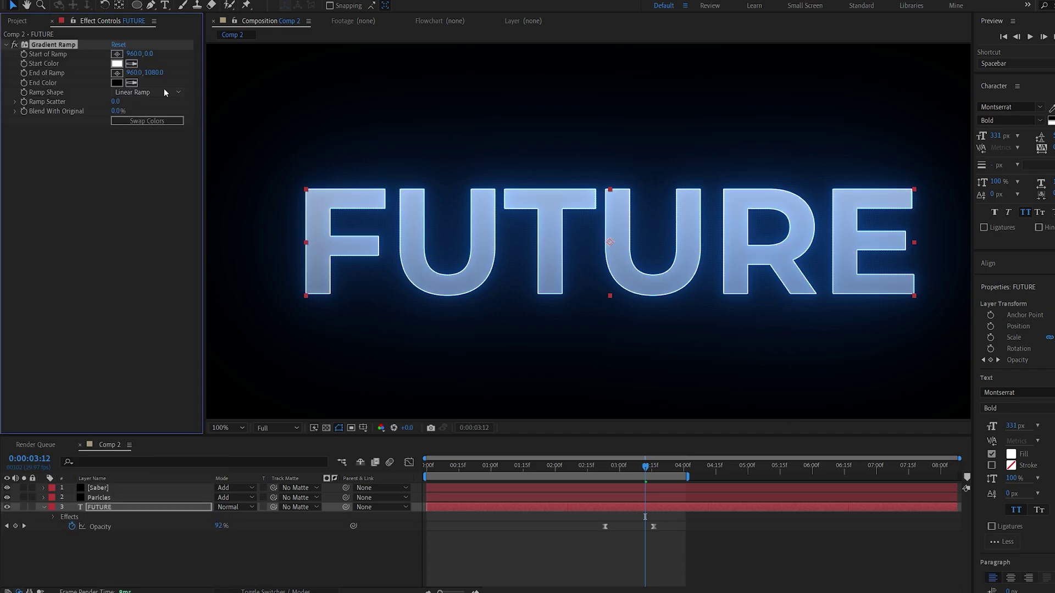
left_click_drag(206, 81, 358, 107)
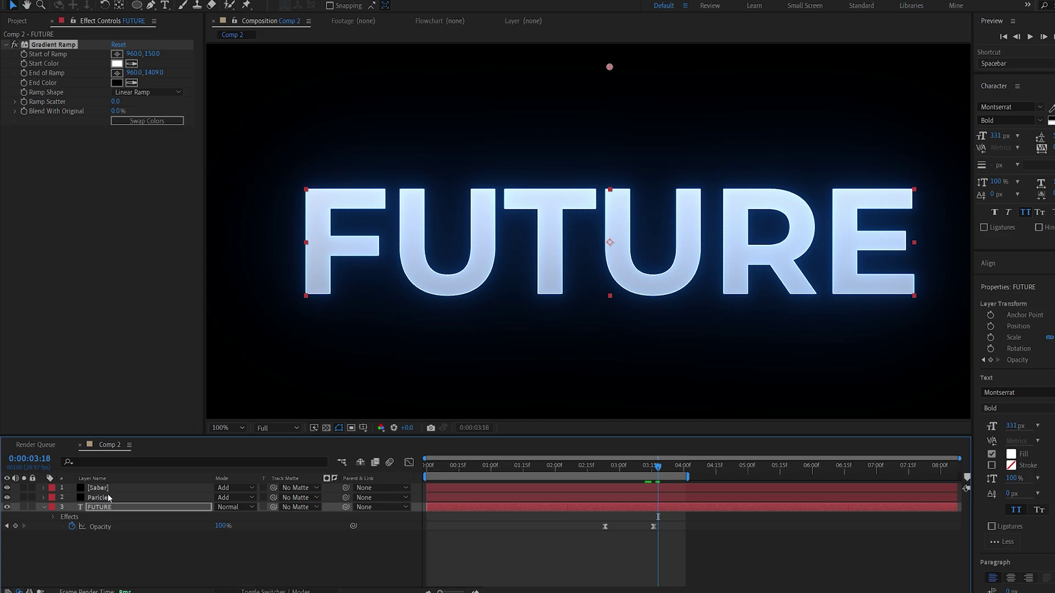
- Fade out the particle layer with Opacity keyframes going from 100% at about 2:25 to 0%
left_click(108, 498)
key("t")
left_click(72, 507)
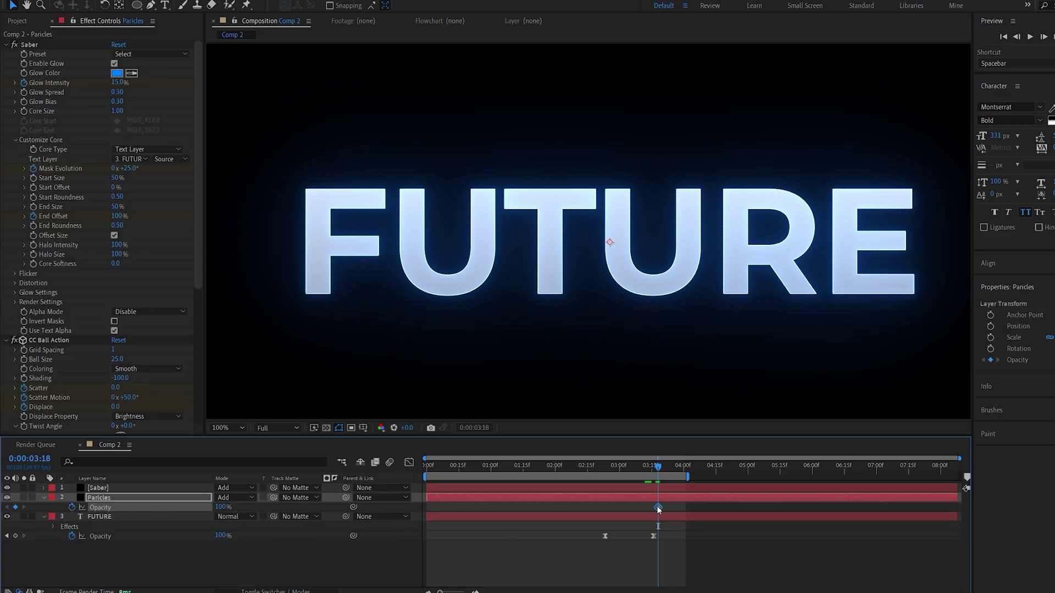
left_click_drag(657, 507, 610, 512)
type("0")
left_click(378, 552)
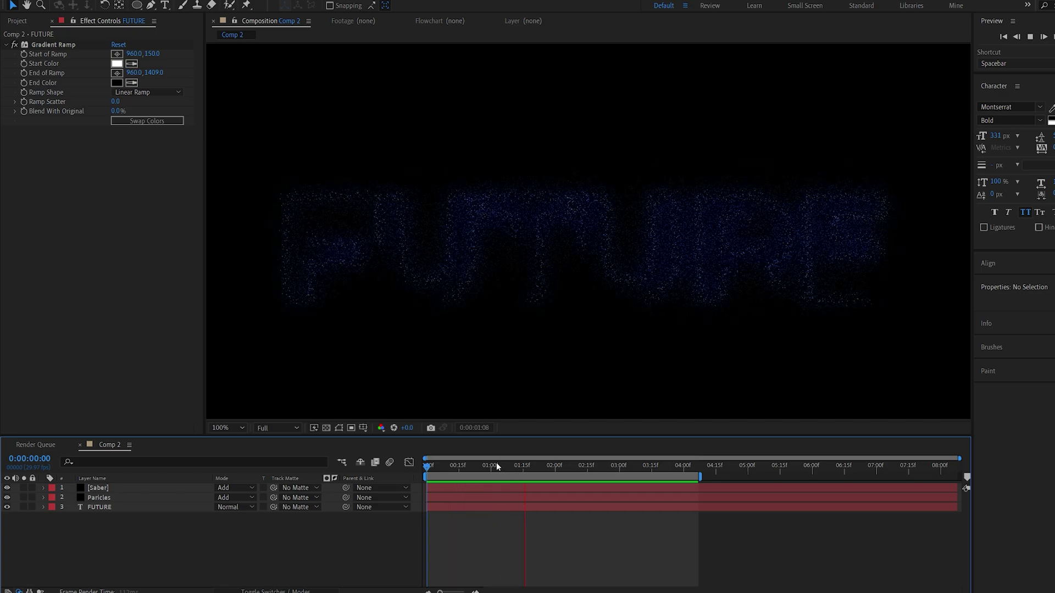
- Add a camera to the composition and turn the Saber and FUTURE layers into 3D layers
left_click(532, 469)
right_click(254, 547)
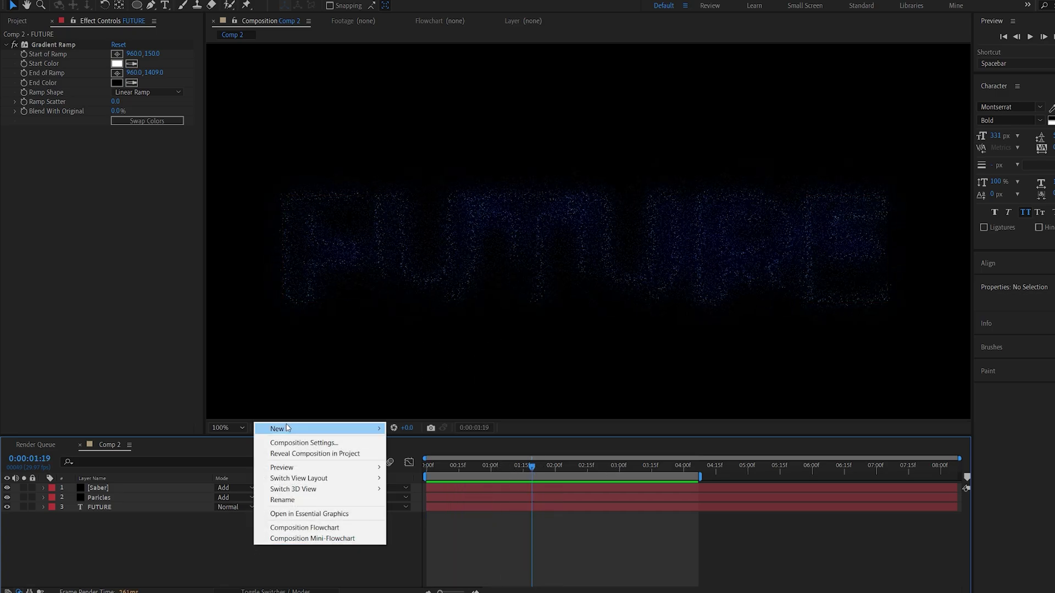
mouse_move(287, 429)
left_click(439, 476)
left_click(424, 388)
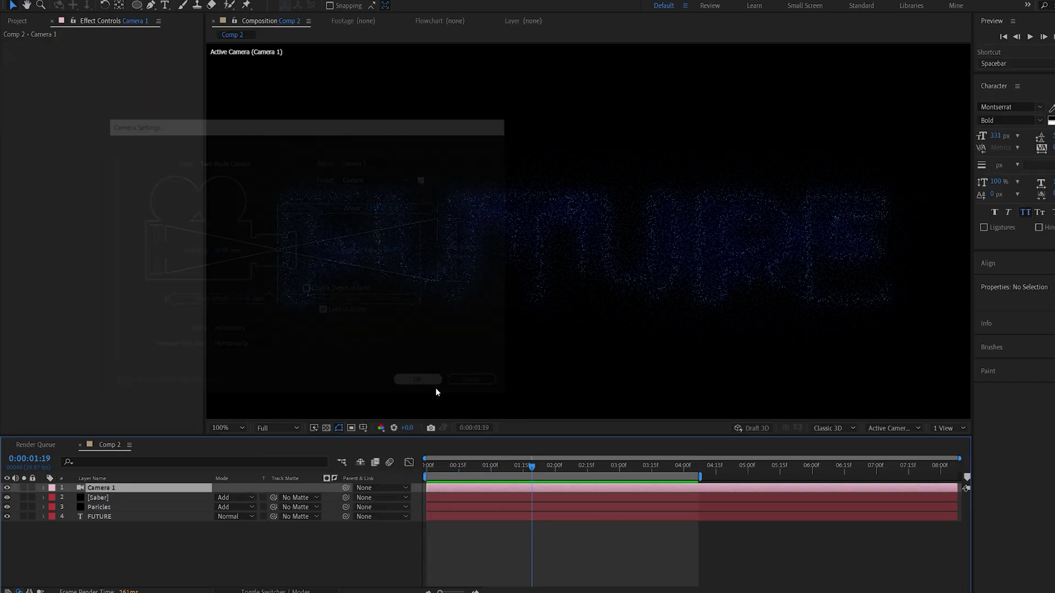
key("F4")
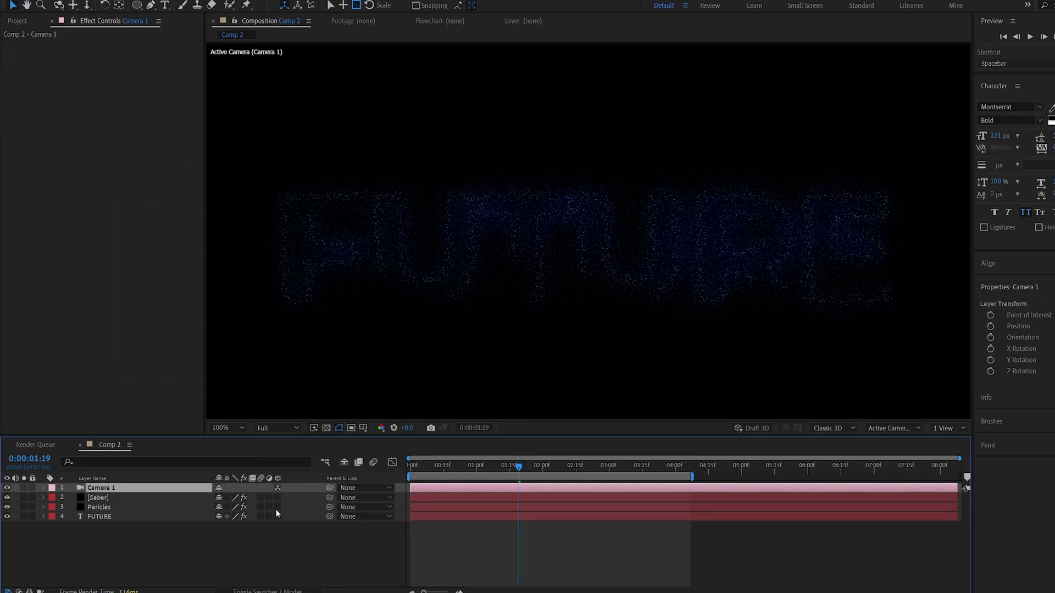
left_click(277, 497)
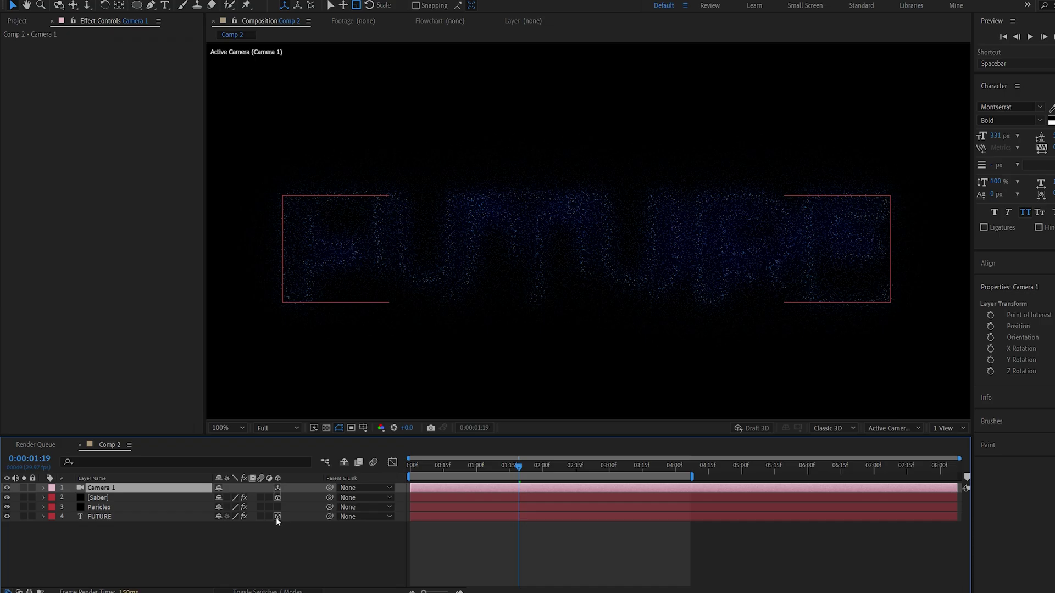
- Orbit the camera around the scene so the FUTURE text is viewed at a slight tilt
left_click(65, 8)
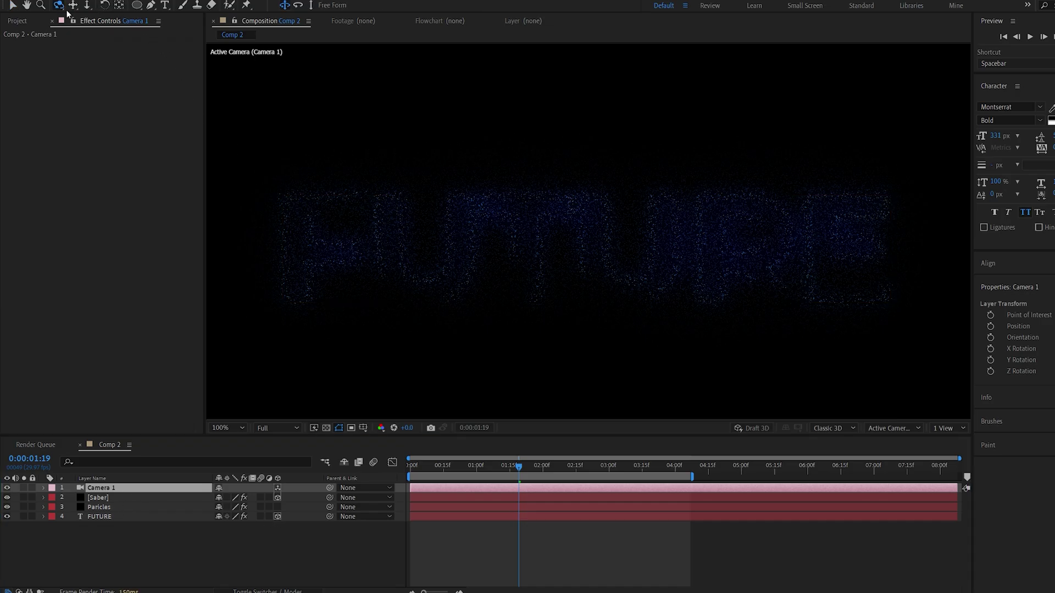
left_click_drag(506, 253, 387, 368)
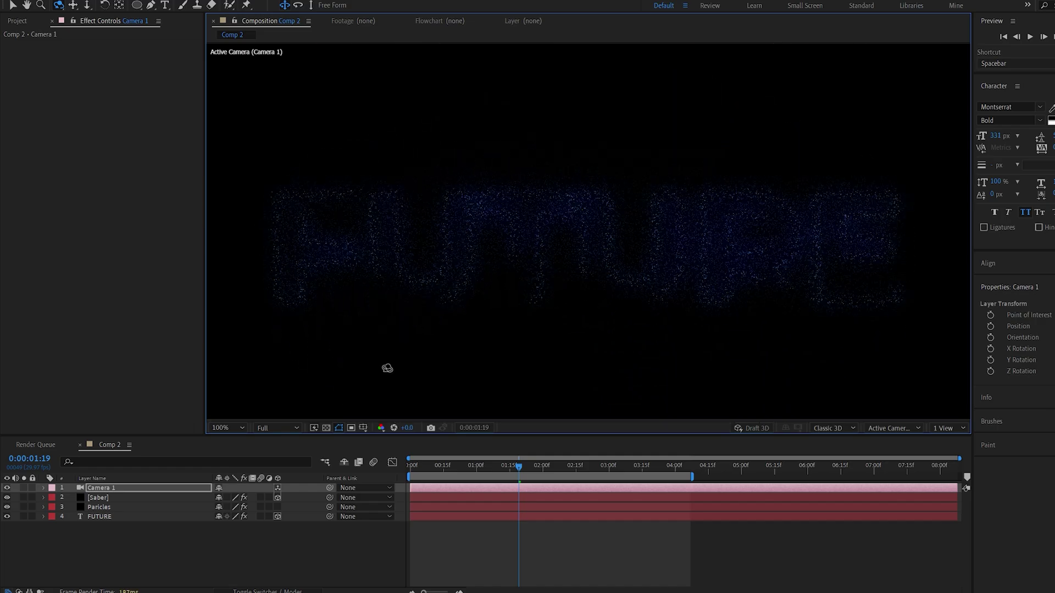
left_click_drag(548, 267, 550, 291)
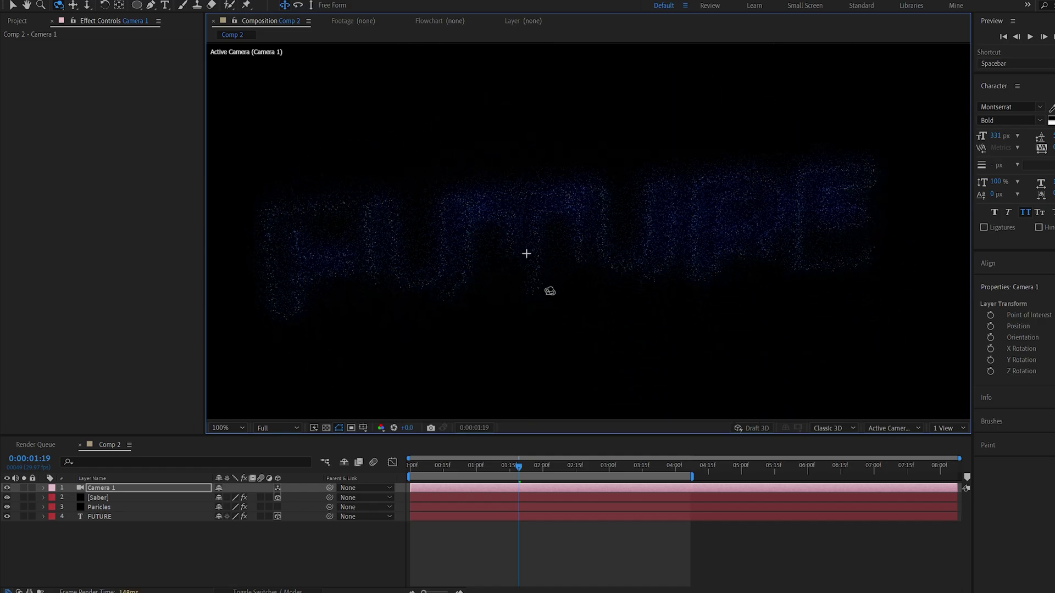
- Set the Twist Angle of CC Ball Action on the particle layer to 191° at 1:19
left_click(99, 507)
scroll(67, 265, "down", 10)
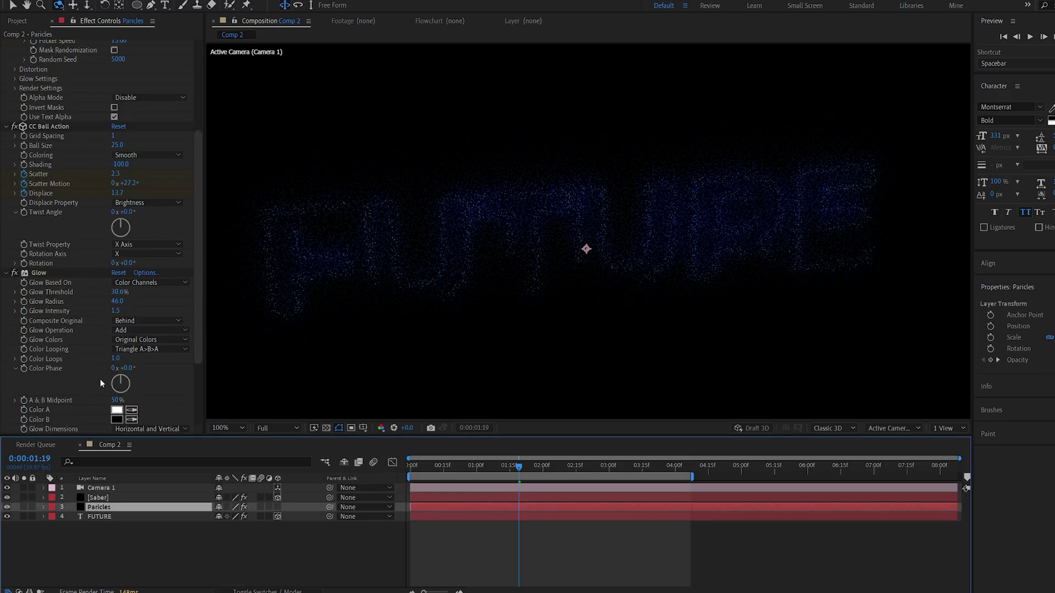
left_click_drag(128, 213, 227, 210)
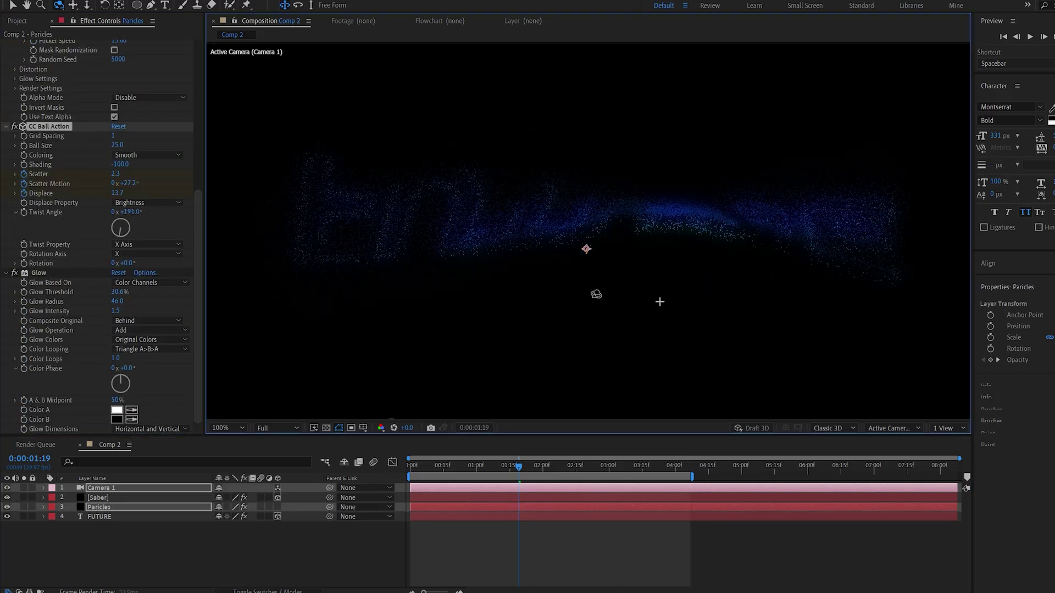